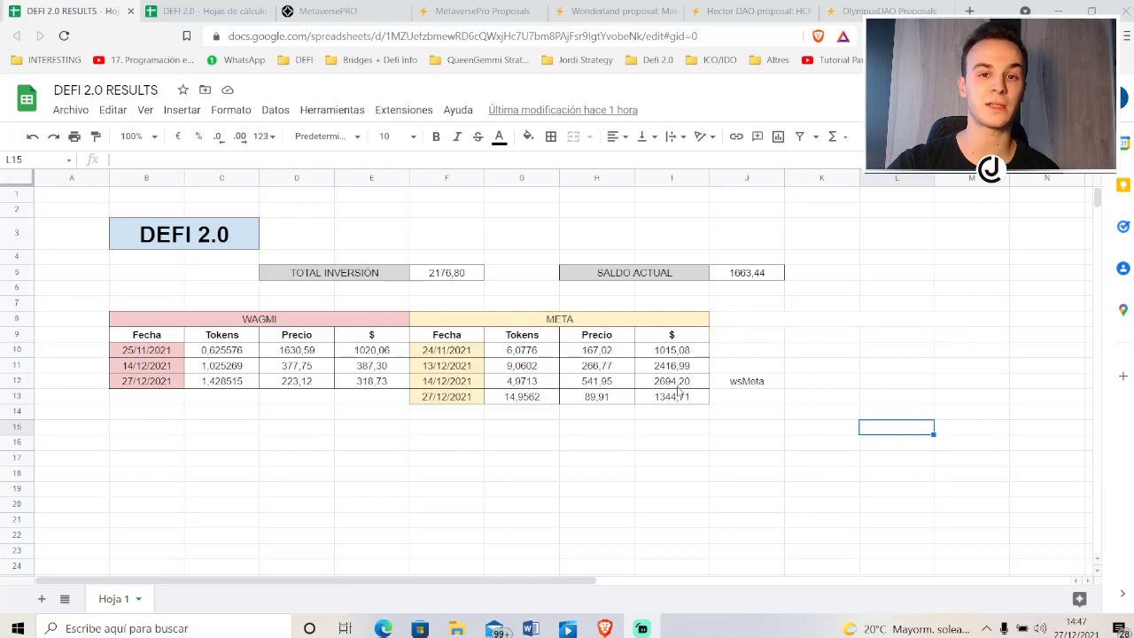
Review the META token, price and dollar entries for 14/12/2021 and 27/12/2021 in the results sheet.
{"action": "left_click_drag", "start_coordinate": [695, 384], "coordinate": [501, 382]}
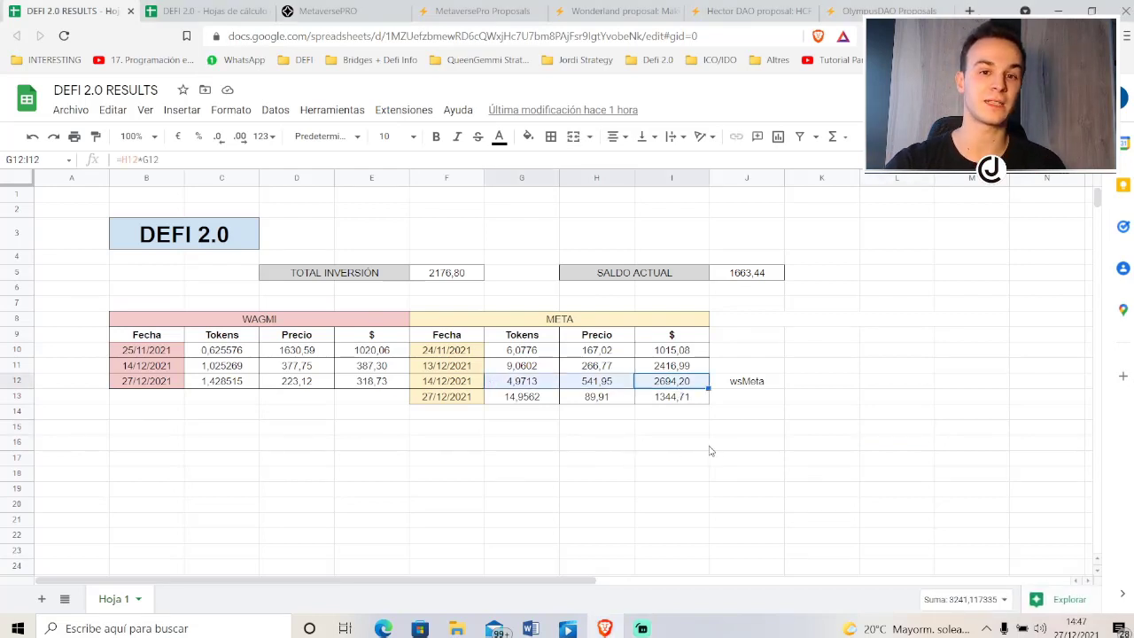
{"action": "left_click", "coordinate": [740, 450]}
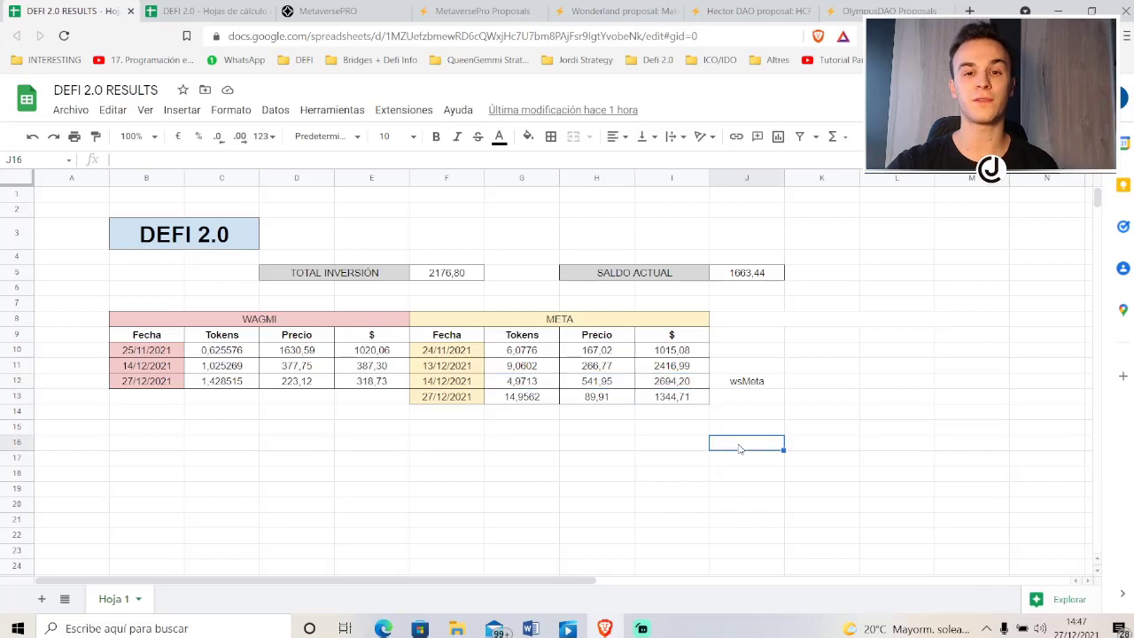
{"action": "left_click", "coordinate": [669, 401]}
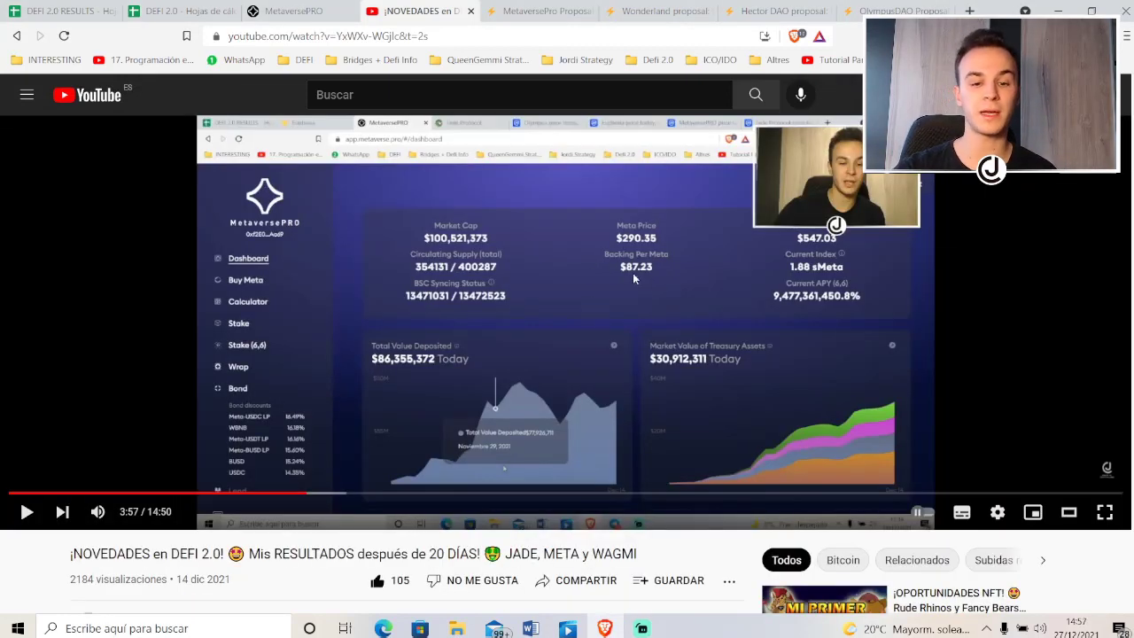
Compare the MetaversePRO dashboard's market cap, Meta price, backing and total value deposited with the figures in the 14 December YouTube video.
{"action": "left_click", "coordinate": [282, 9]}
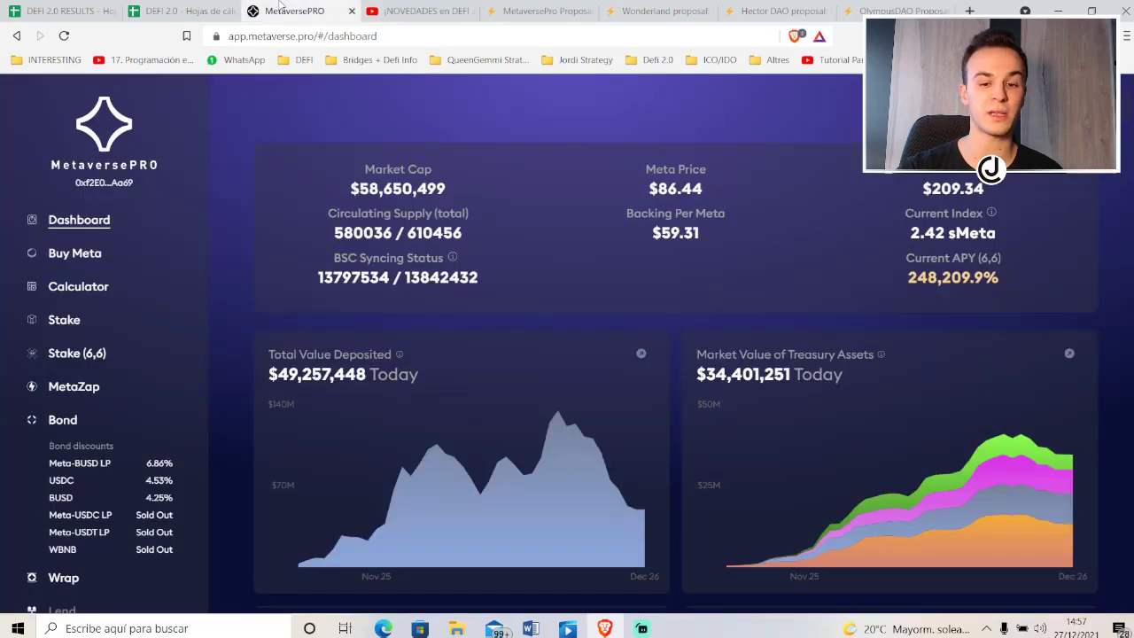
{"action": "left_click", "coordinate": [431, 9]}
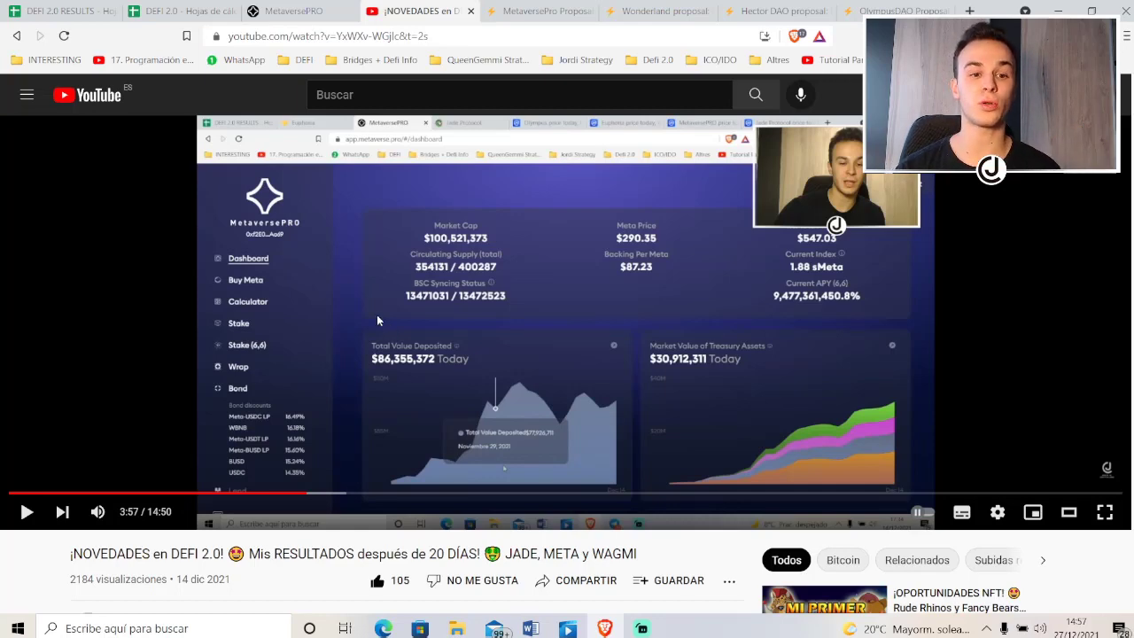
{"action": "key", "text": "ctrl+shift+Tab"}
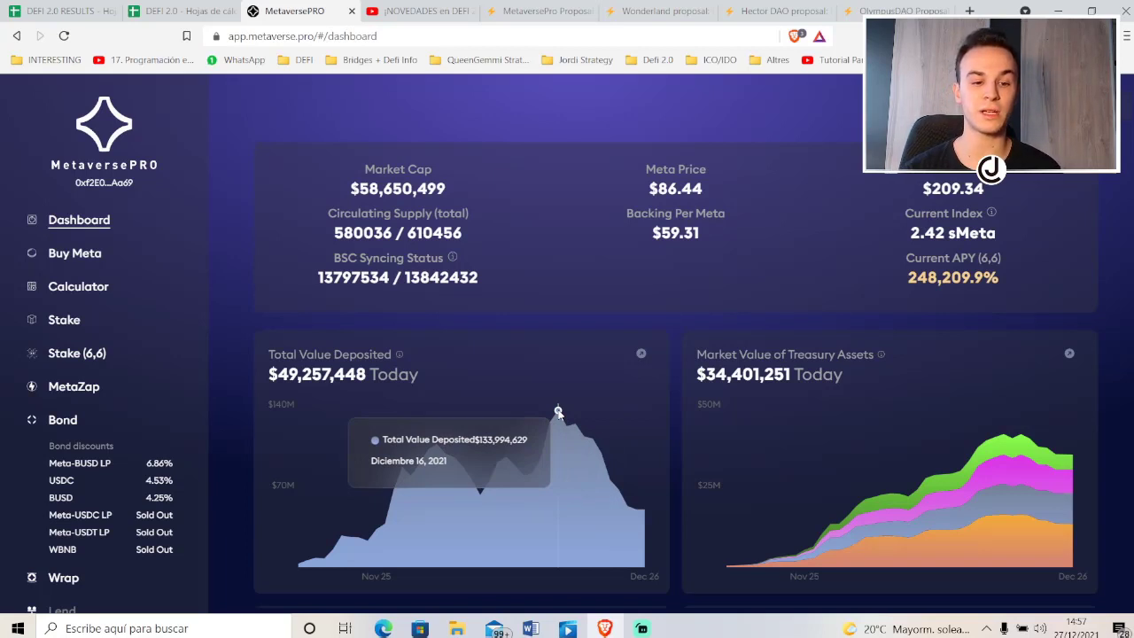
{"action": "left_click_drag", "start_coordinate": [356, 188], "coordinate": [376, 189]}
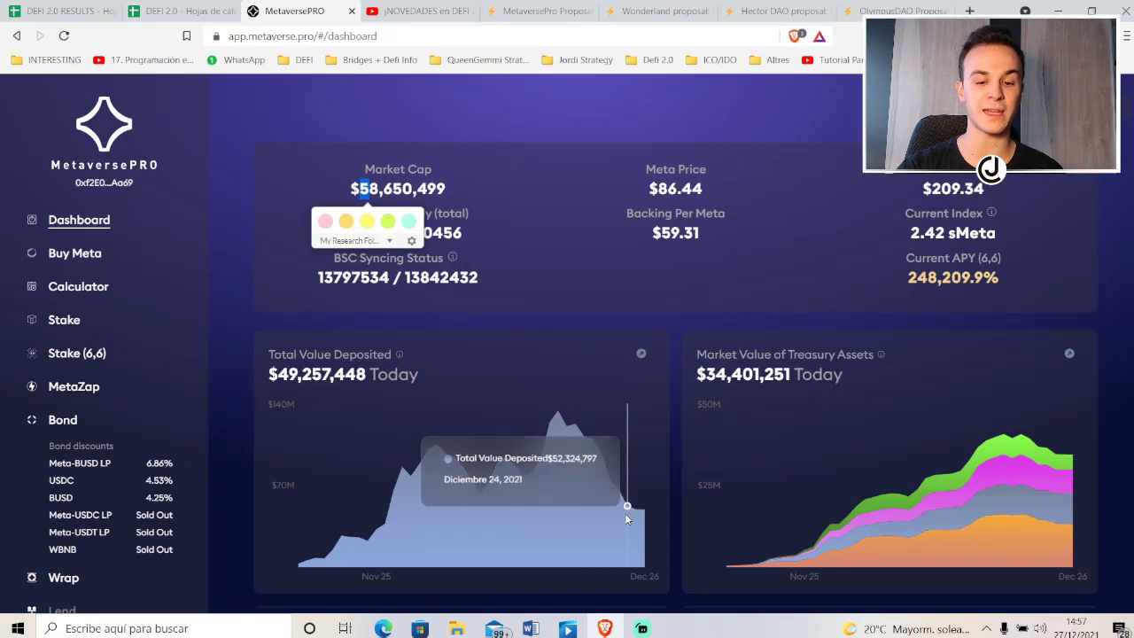
{"action": "left_click", "coordinate": [618, 271]}
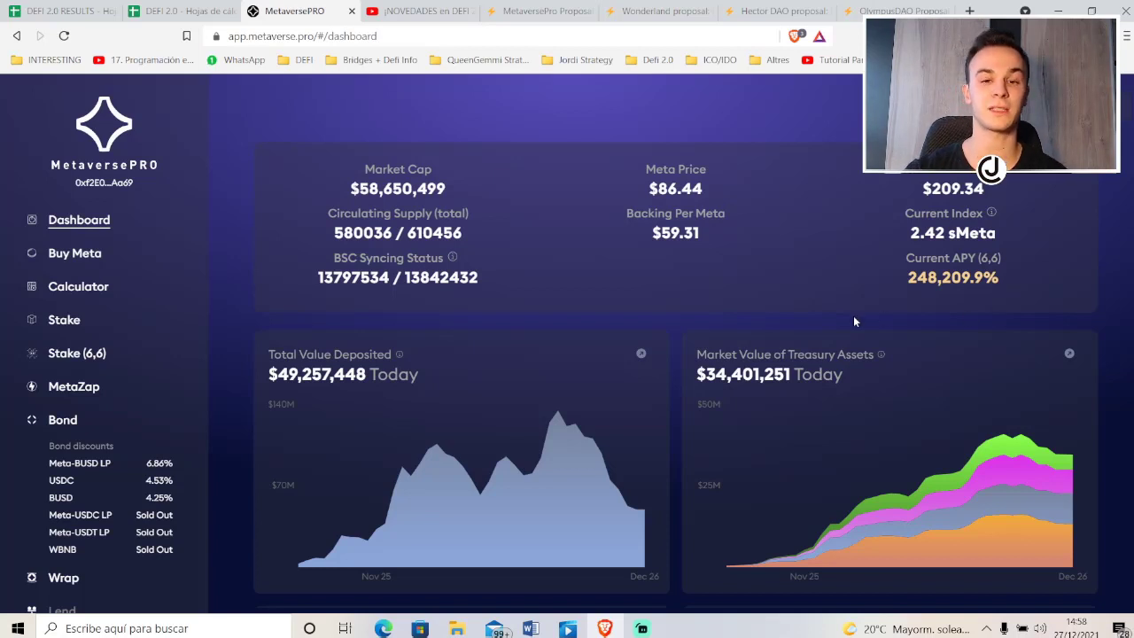
Examine the Risk Free Value of Treasury Assets and Protocol Owned Liquidity charts on the MetaversePRO dashboard.
{"action": "scroll", "coordinate": [853, 317], "scroll_direction": "down", "scroll_amount": 2}
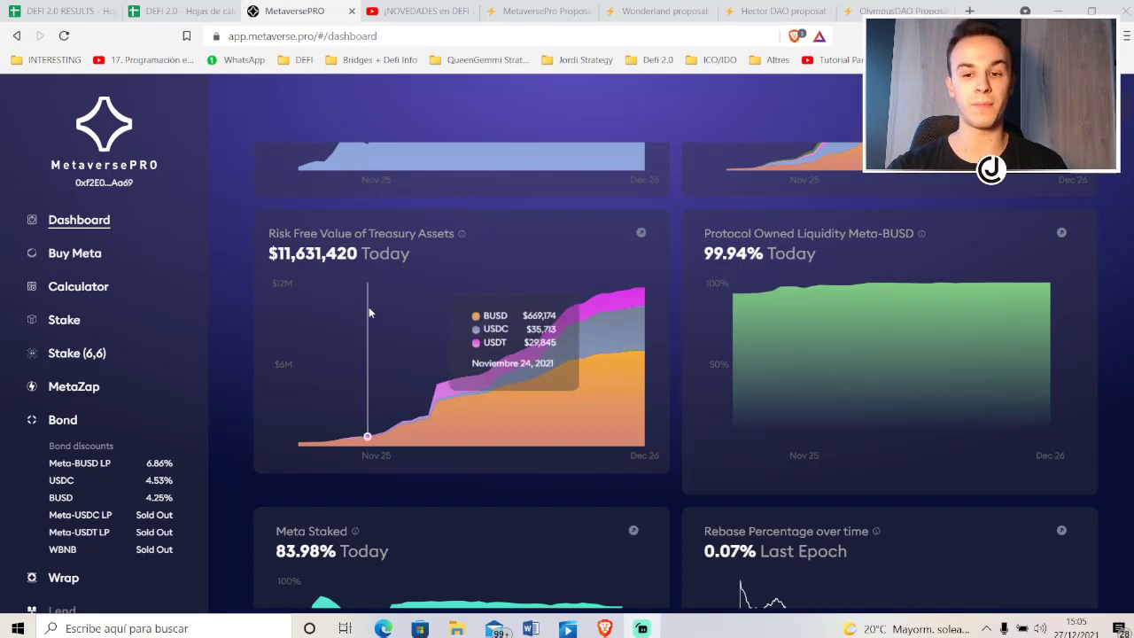
{"action": "mouse_move", "coordinate": [642, 333]}
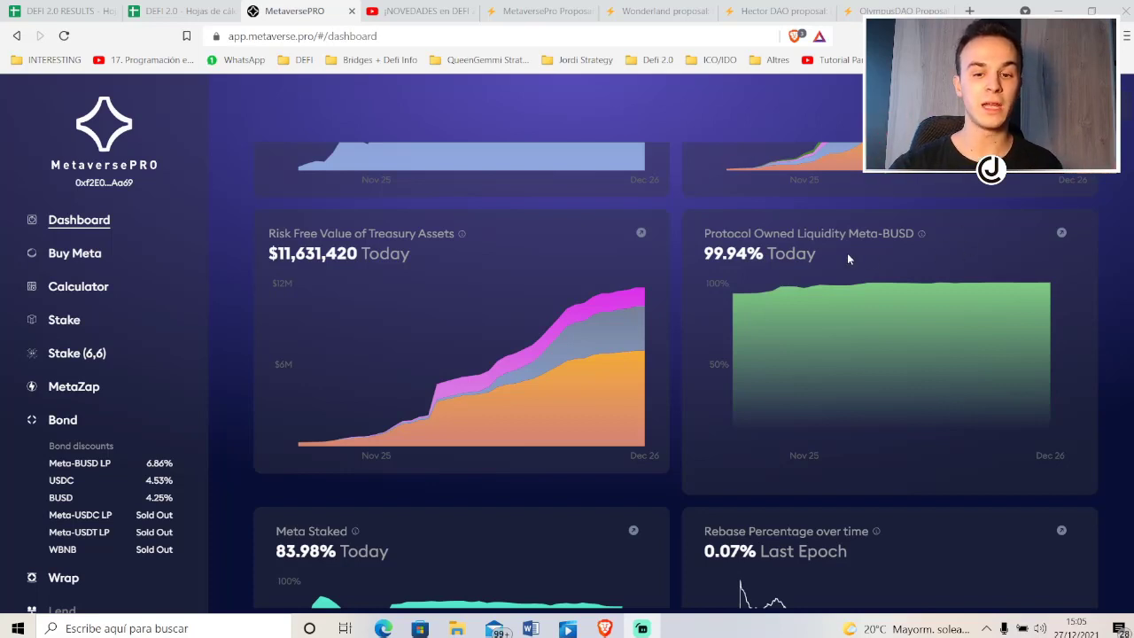
{"action": "mouse_move", "coordinate": [575, 356]}
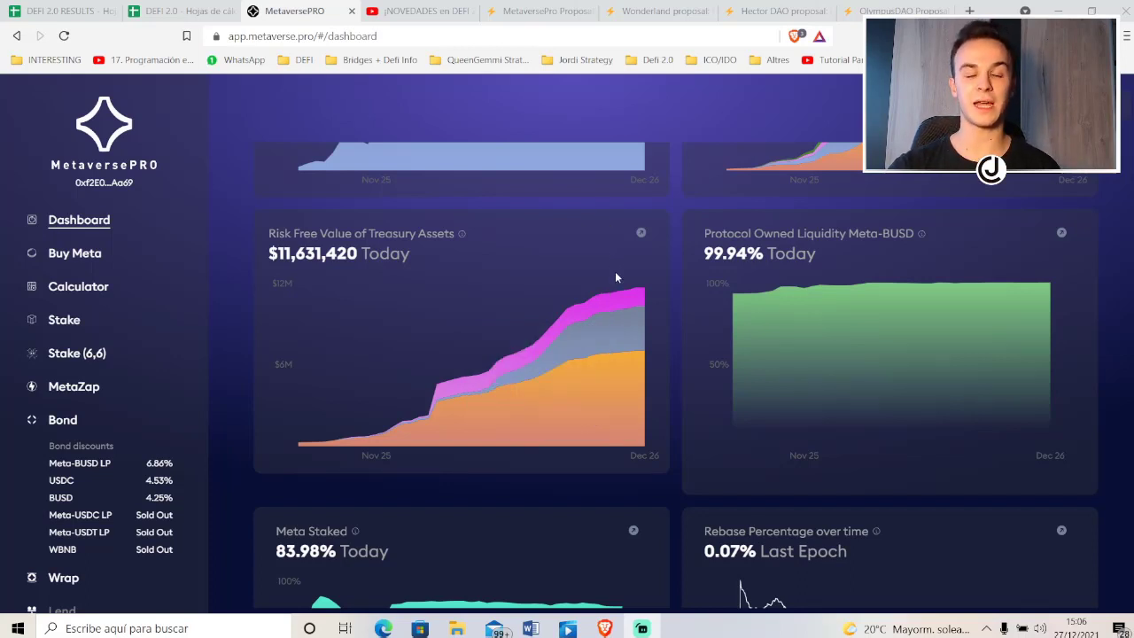
{"action": "mouse_move", "coordinate": [618, 295]}
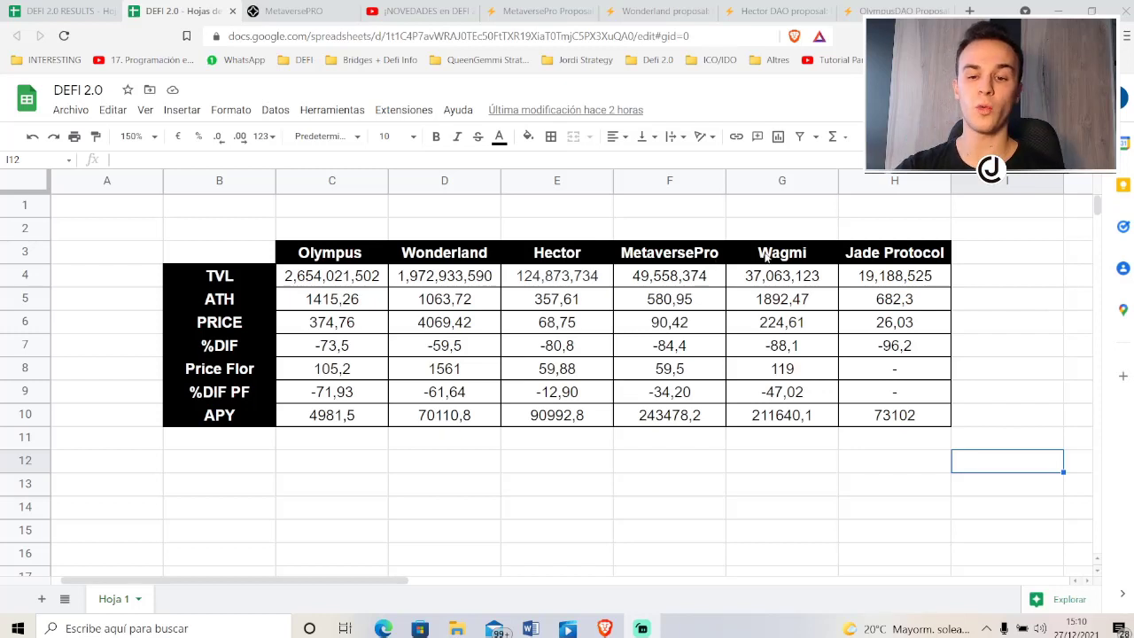
Compare the TVL values of Hector, MetaversePro, Wagmi and Jade Protocol in the DEFI 2.0 comparison table.
{"action": "left_click_drag", "start_coordinate": [669, 253], "coordinate": [905, 418]}
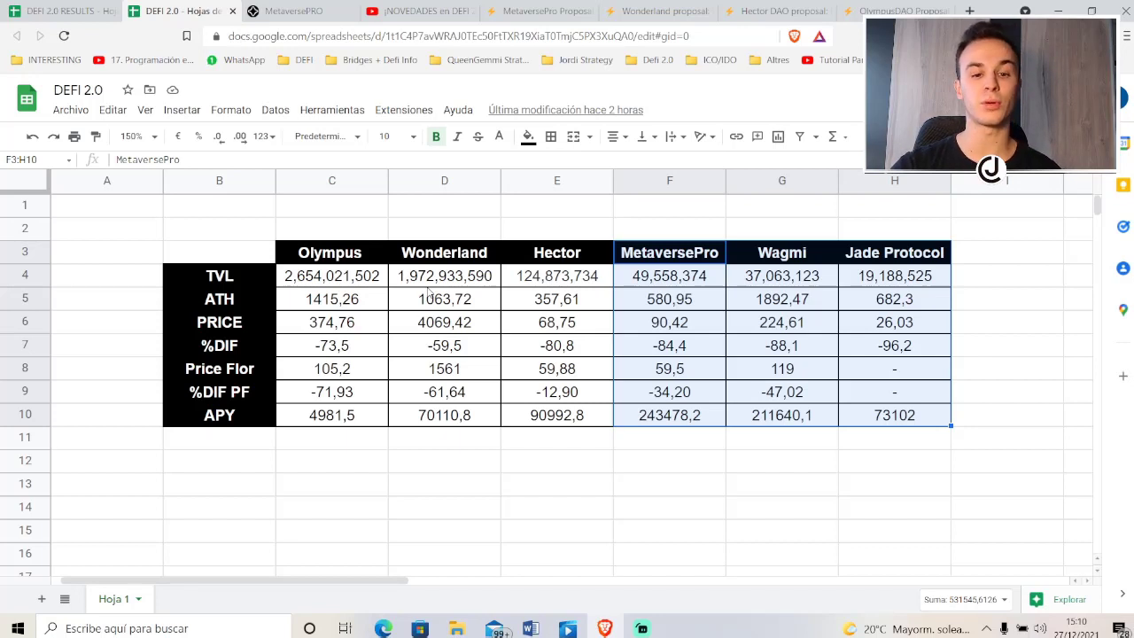
{"action": "left_click_drag", "start_coordinate": [546, 282], "coordinate": [660, 284]}
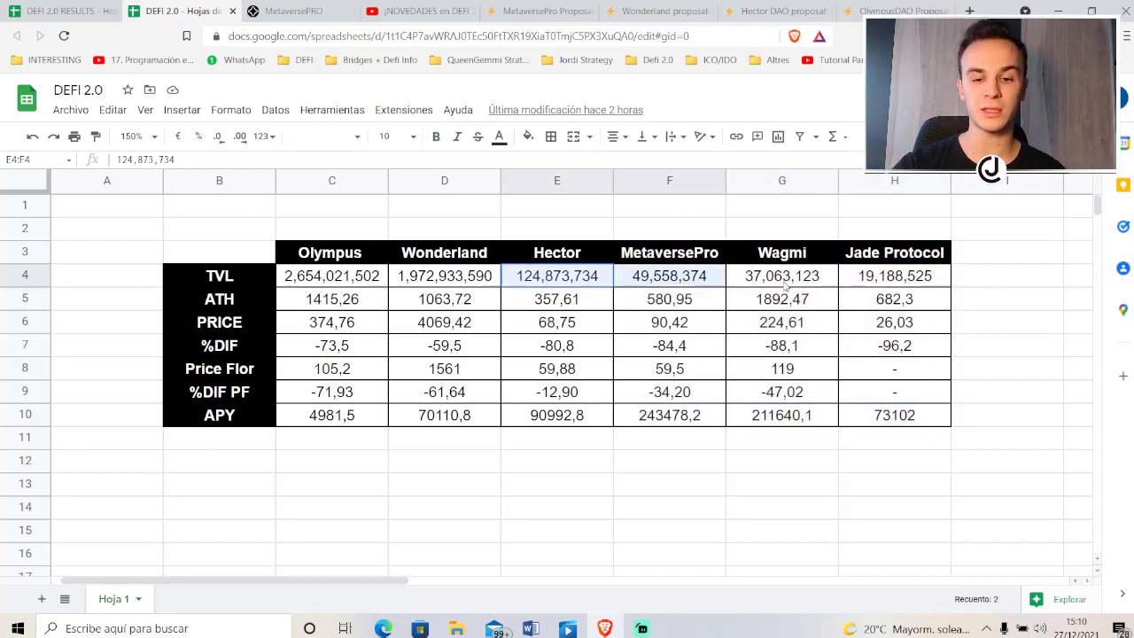
{"action": "left_click_drag", "start_coordinate": [785, 284], "coordinate": [939, 285]}
{"action": "left_click", "coordinate": [1000, 285]}
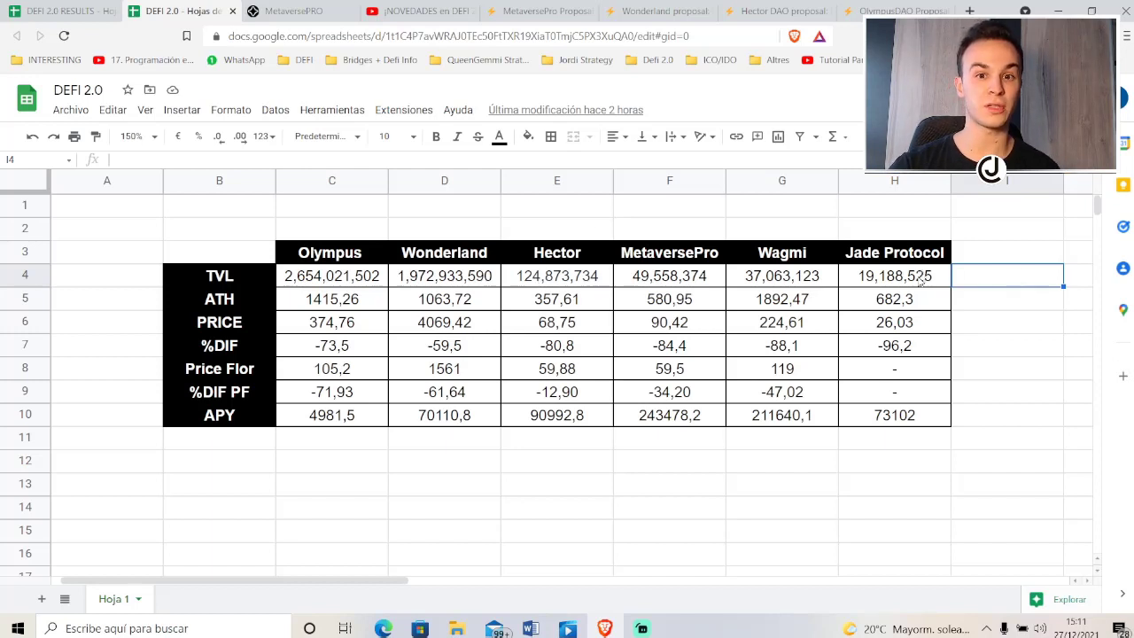
{"action": "left_click_drag", "start_coordinate": [638, 277], "coordinate": [779, 276]}
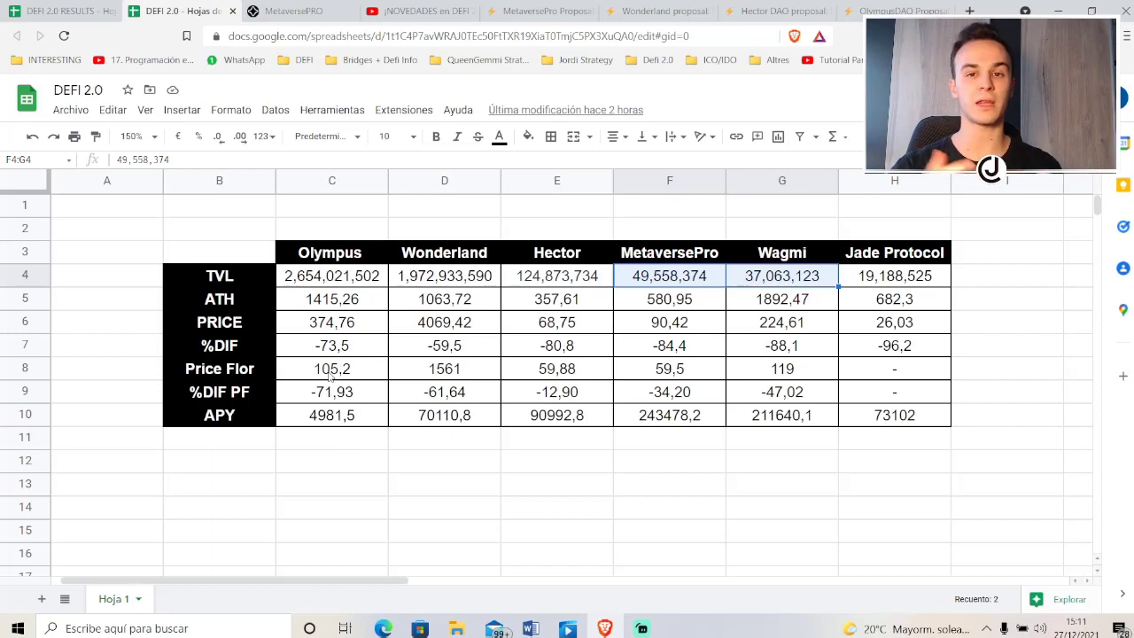
{"action": "left_click", "coordinate": [646, 229]}
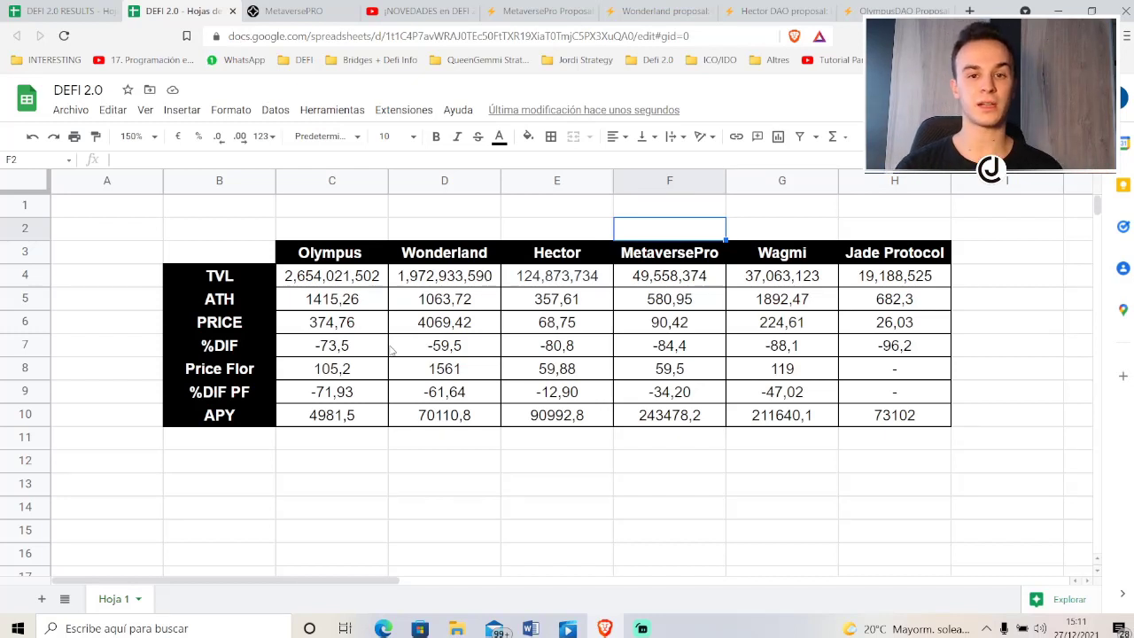
Fill the Olympus TVL cell with light green.
{"action": "left_click", "coordinate": [341, 283]}
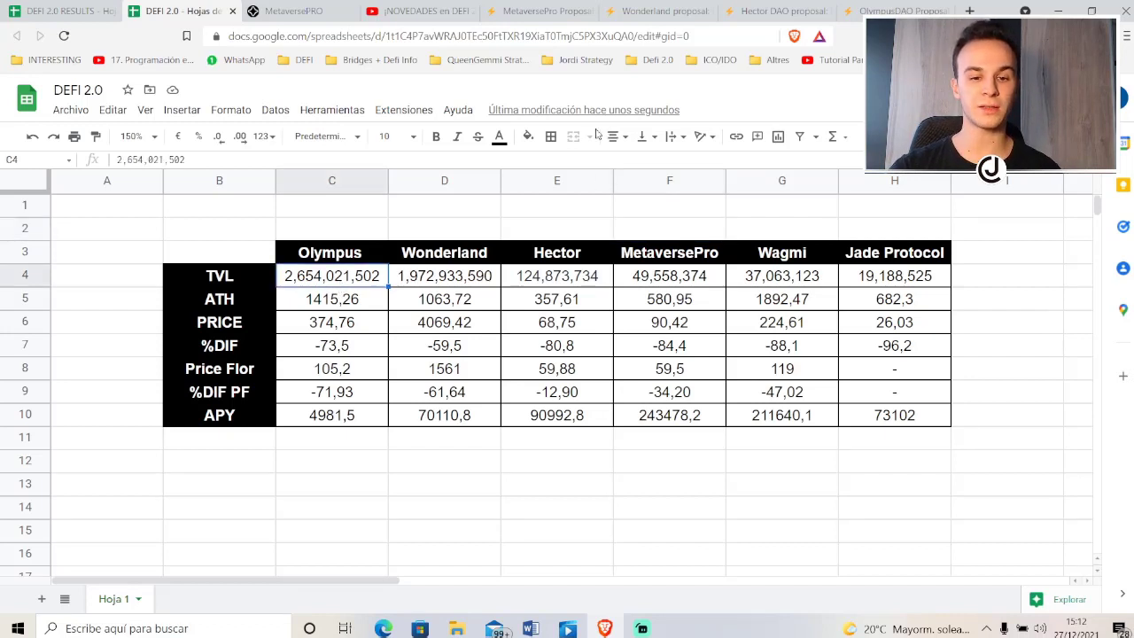
{"action": "left_click", "coordinate": [528, 136]}
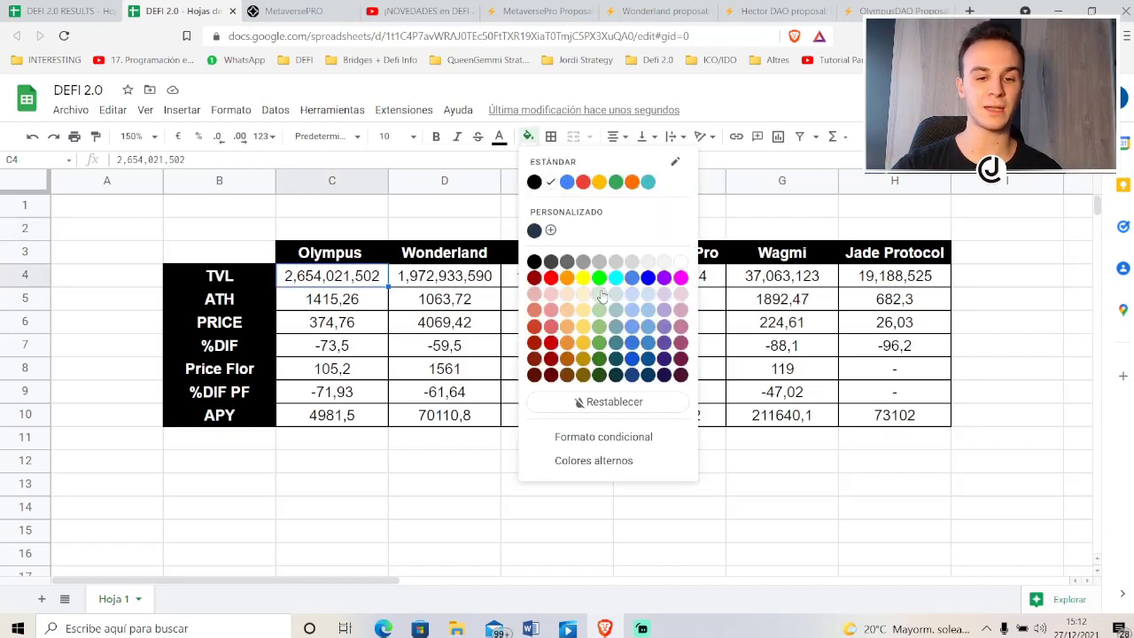
{"action": "left_click", "coordinate": [600, 294]}
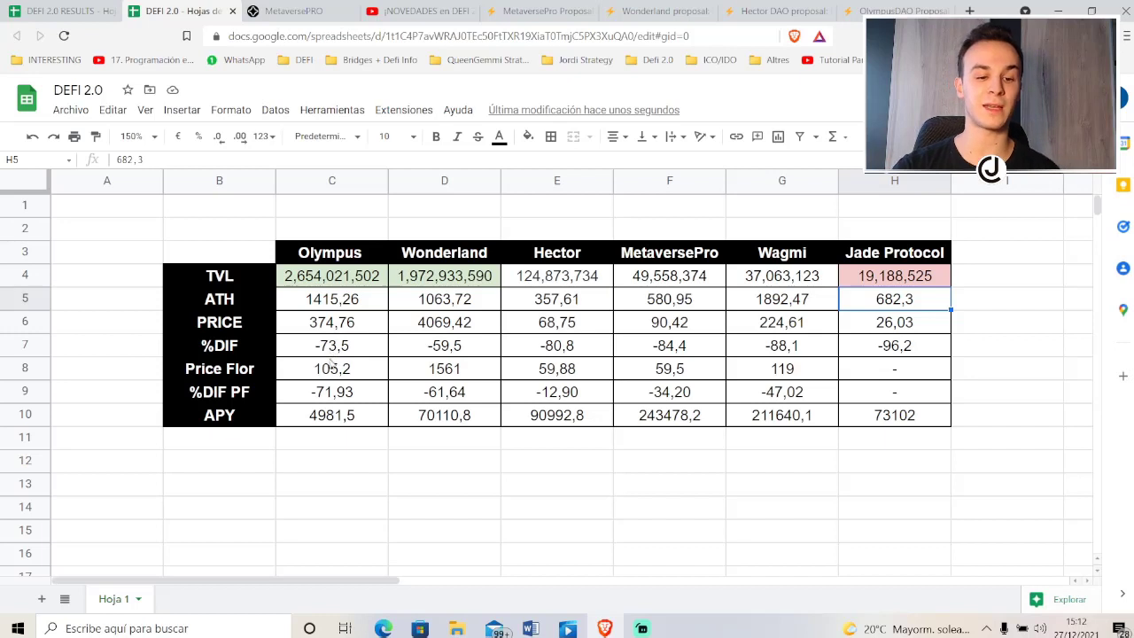
Compare the %DIF values across all six protocols, focusing on Olympus and Wonderland.
{"action": "left_click_drag", "start_coordinate": [339, 347], "coordinate": [867, 352]}
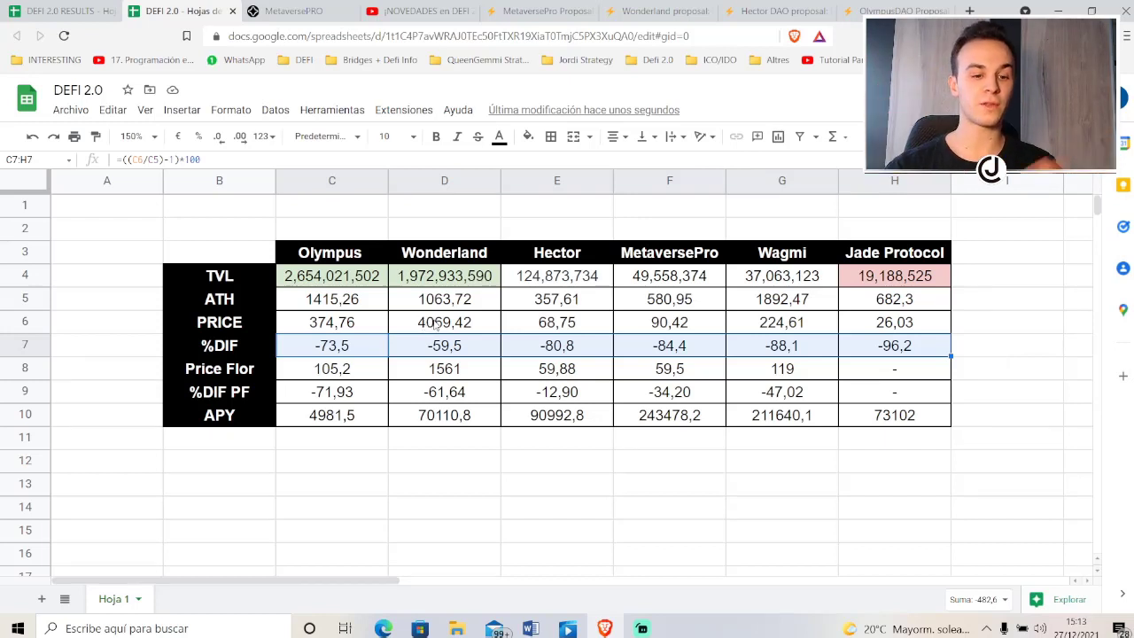
{"action": "left_click", "coordinate": [360, 354]}
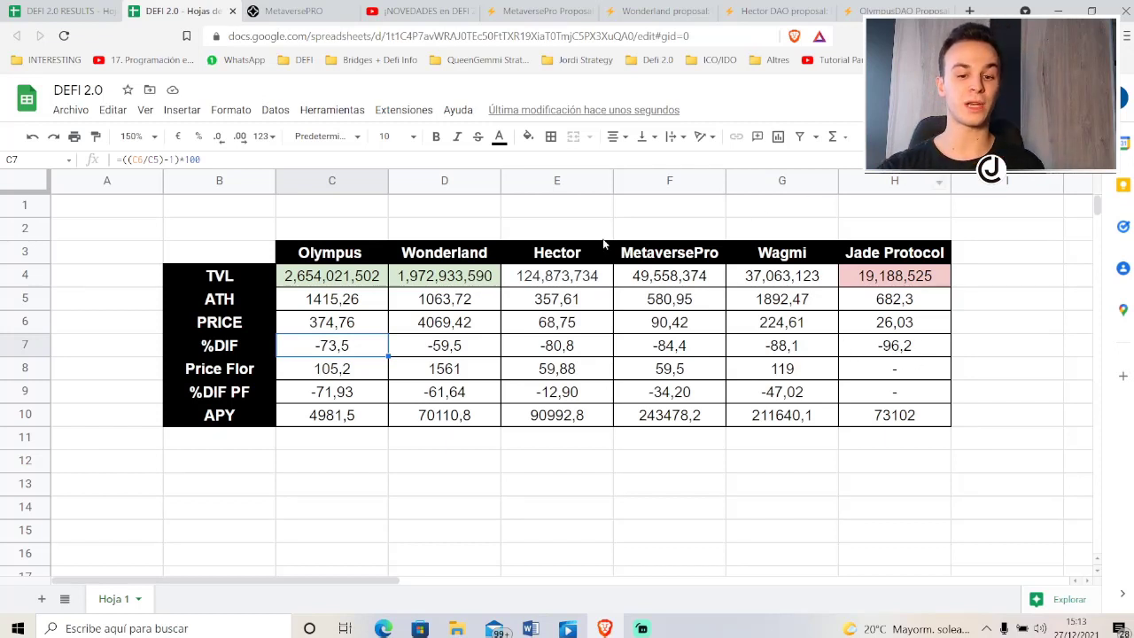
{"action": "left_click_drag", "start_coordinate": [363, 351], "coordinate": [442, 350]}
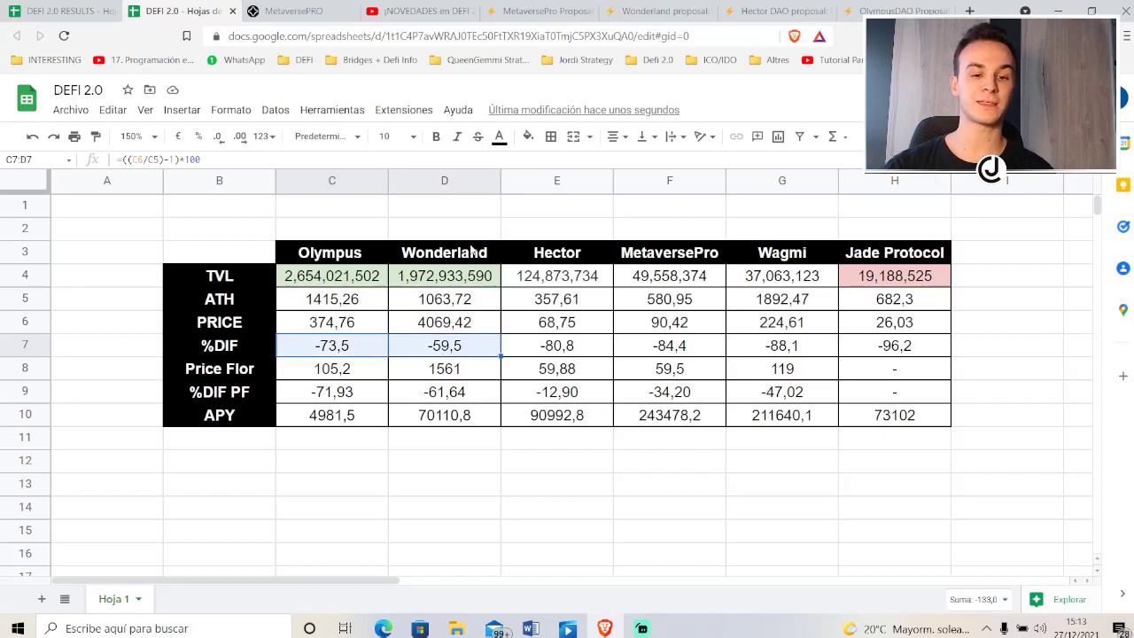
Fill the Wonderland %DIF cell with light green.
{"action": "left_click", "coordinate": [479, 353]}
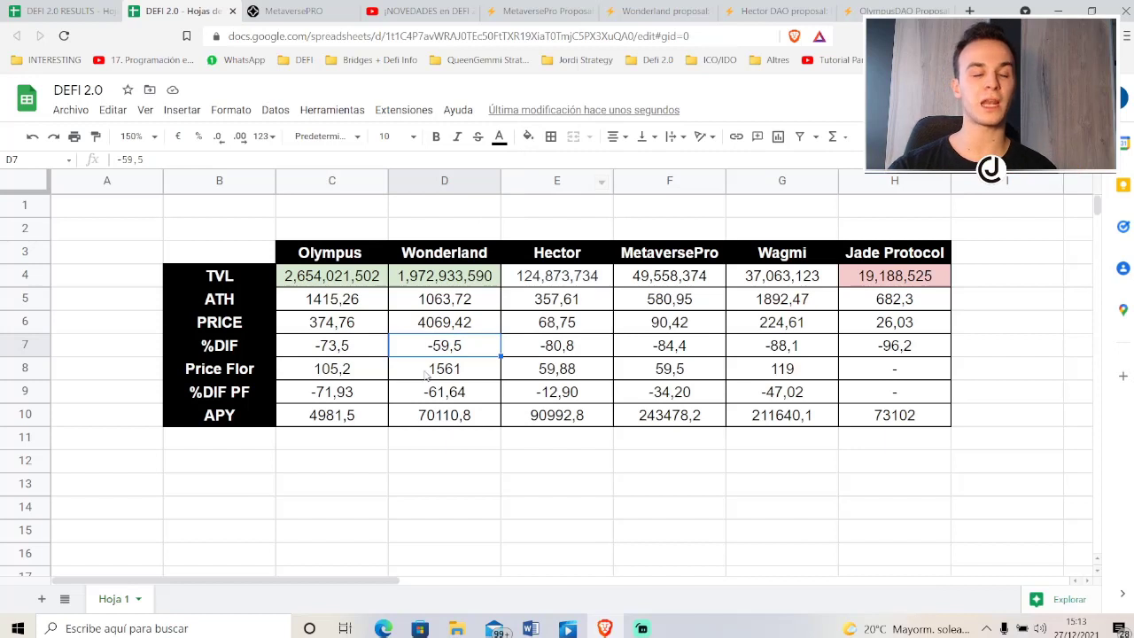
{"action": "left_click", "coordinate": [528, 135]}
{"action": "left_click", "coordinate": [591, 232]}
Check Hector's floor price and %DIF PF against MetaversePro, and fill the Hector %DIF PF cell with light green.
{"action": "left_click", "coordinate": [556, 369]}
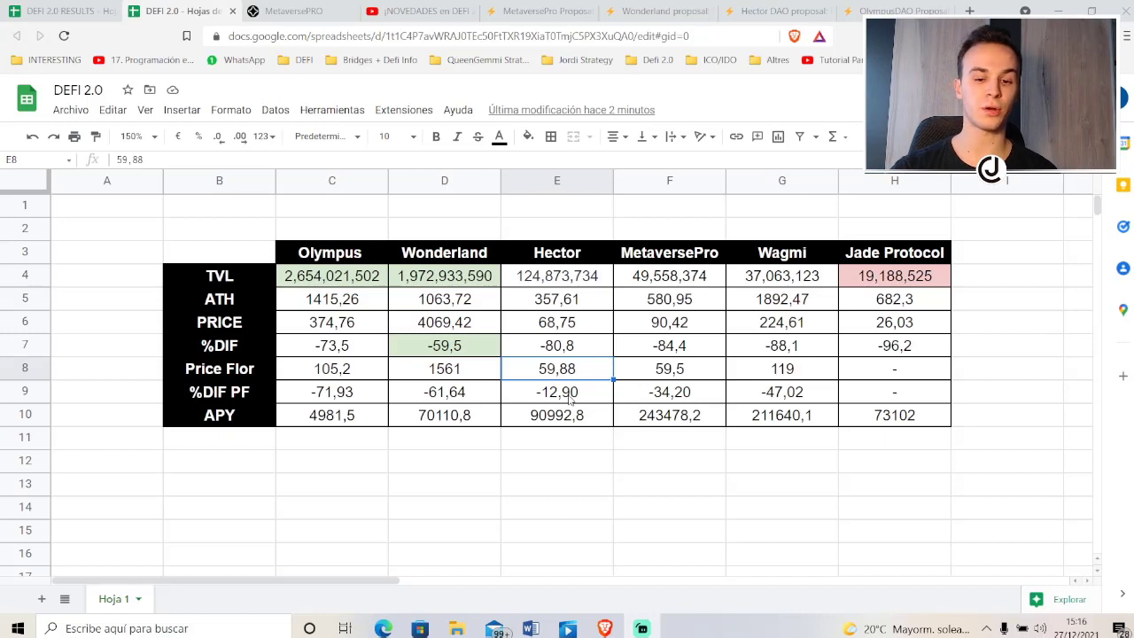
{"action": "left_click_drag", "start_coordinate": [572, 399], "coordinate": [667, 395]}
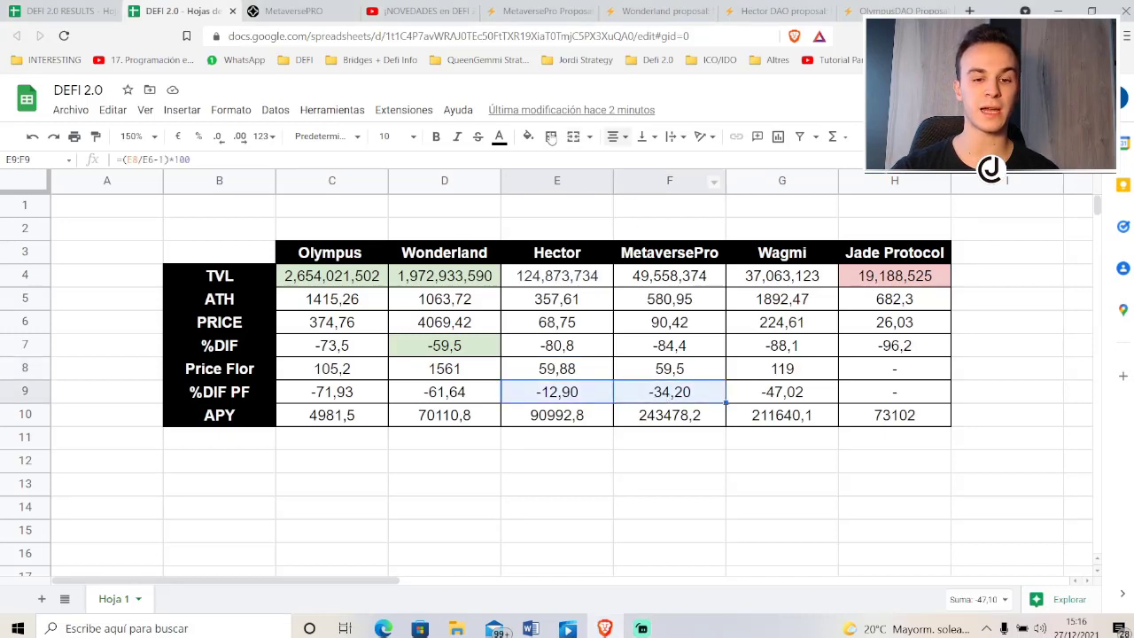
{"action": "left_click", "coordinate": [607, 390]}
{"action": "left_click", "coordinate": [527, 135]}
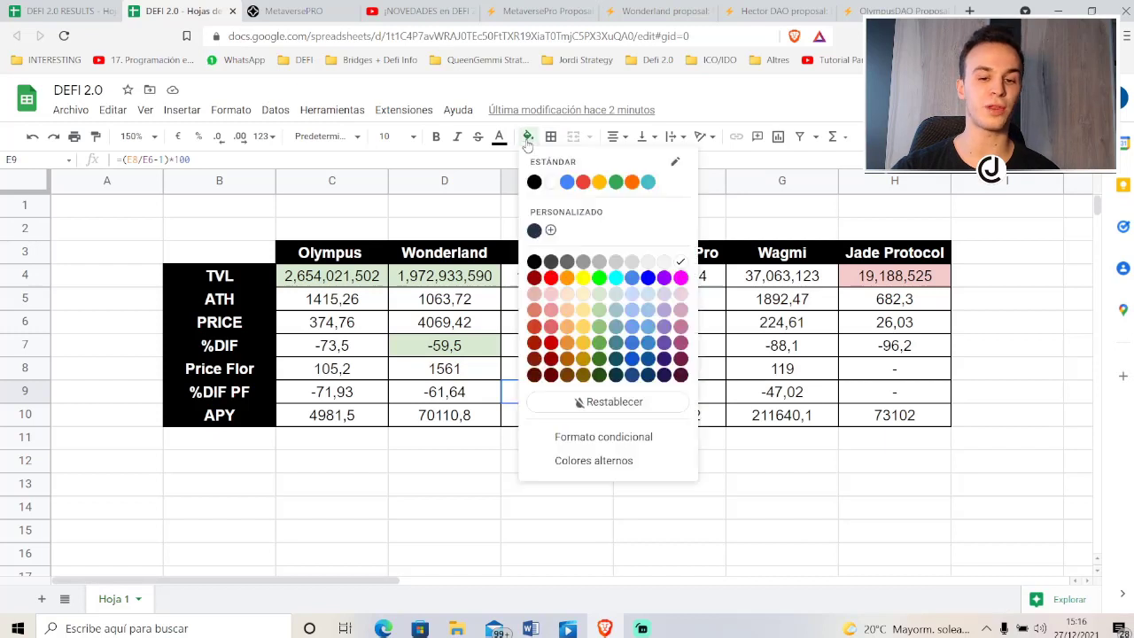
{"action": "left_click", "coordinate": [599, 293]}
Fill the MetaversePro %DIF PF cell with light yellow.
{"action": "left_click", "coordinate": [655, 393]}
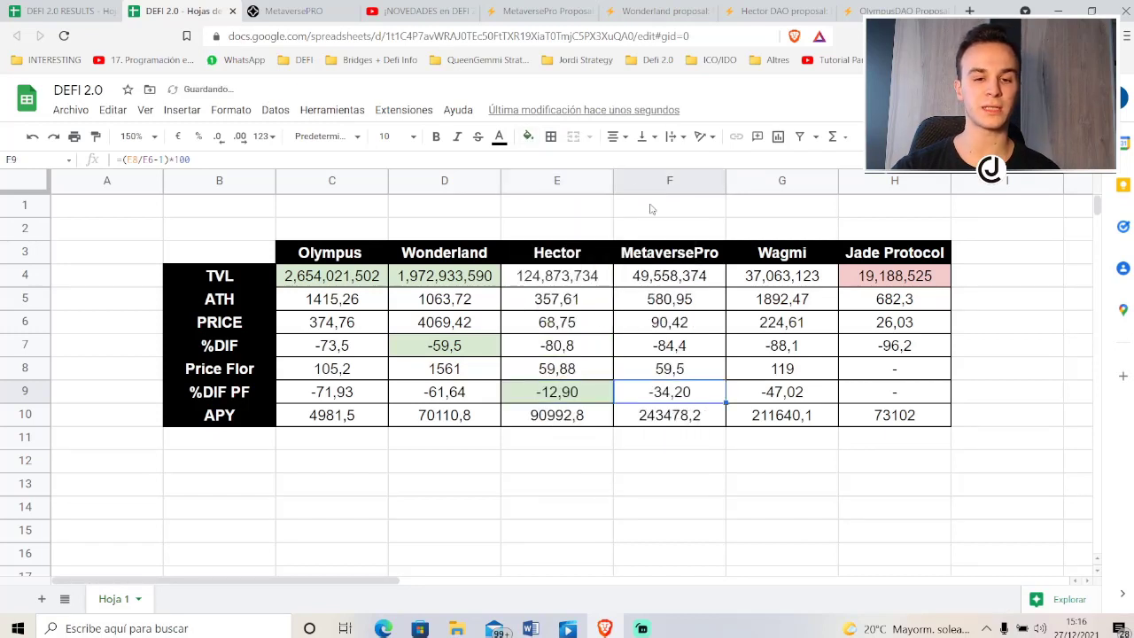
{"action": "left_click", "coordinate": [528, 135]}
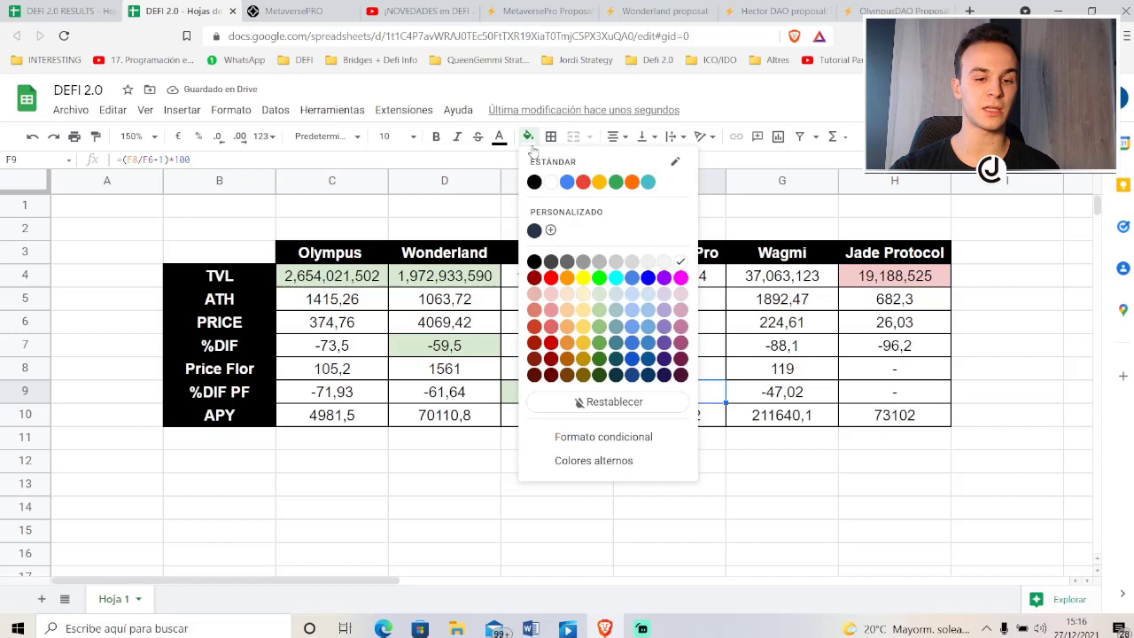
{"action": "left_click", "coordinate": [583, 293]}
Fill the Olympus %DIF cell with light yellow.
{"action": "left_click", "coordinate": [372, 352]}
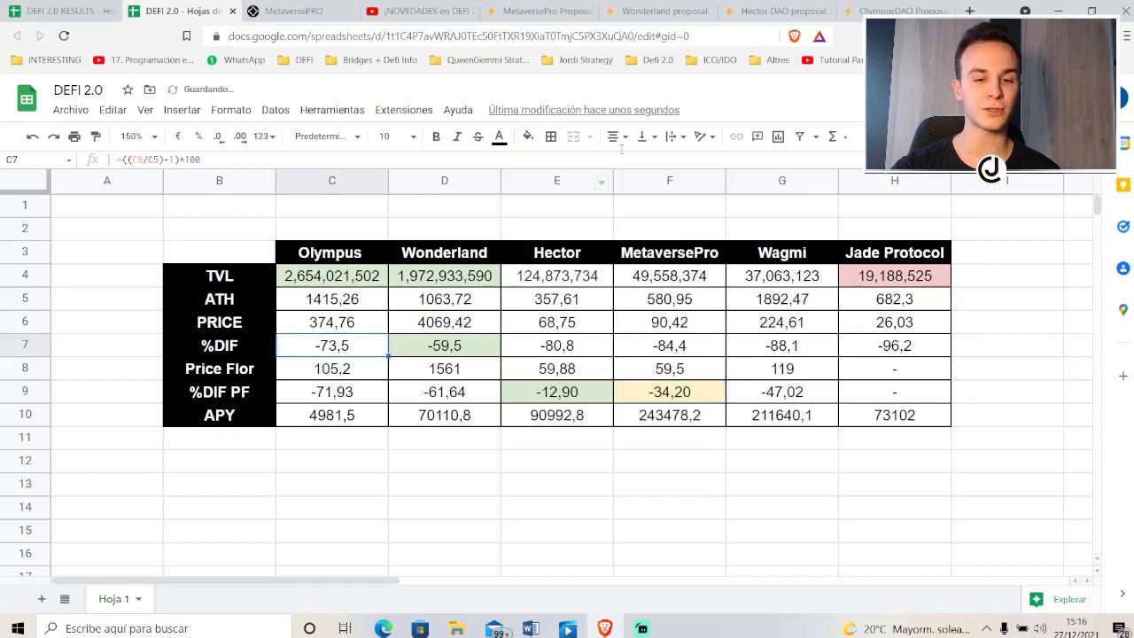
{"action": "left_click", "coordinate": [528, 135]}
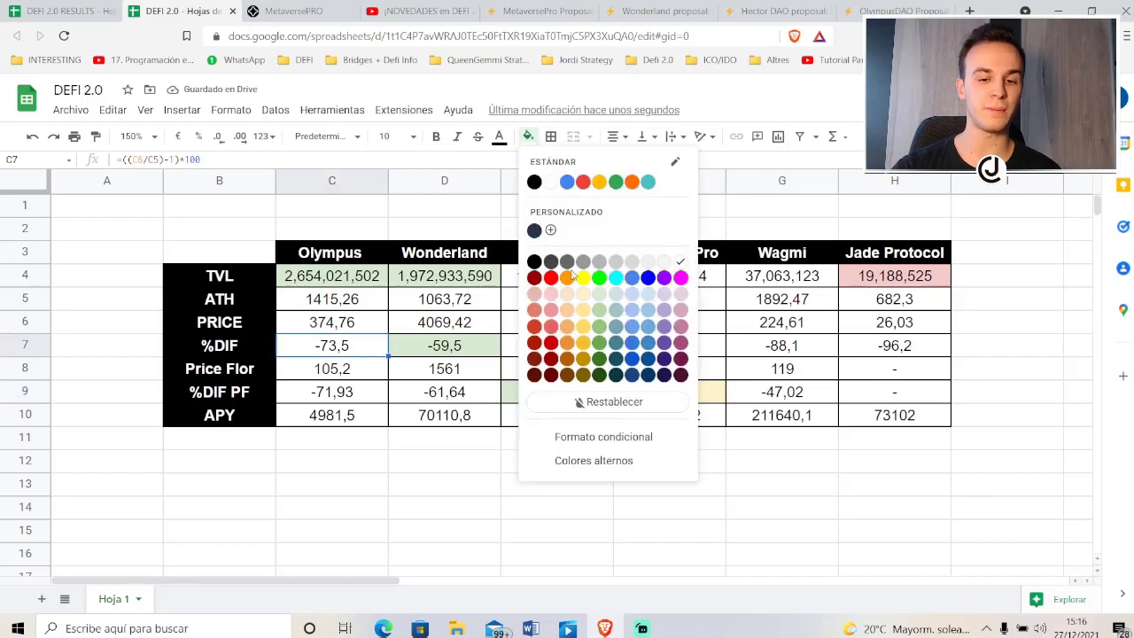
{"action": "left_click", "coordinate": [583, 294]}
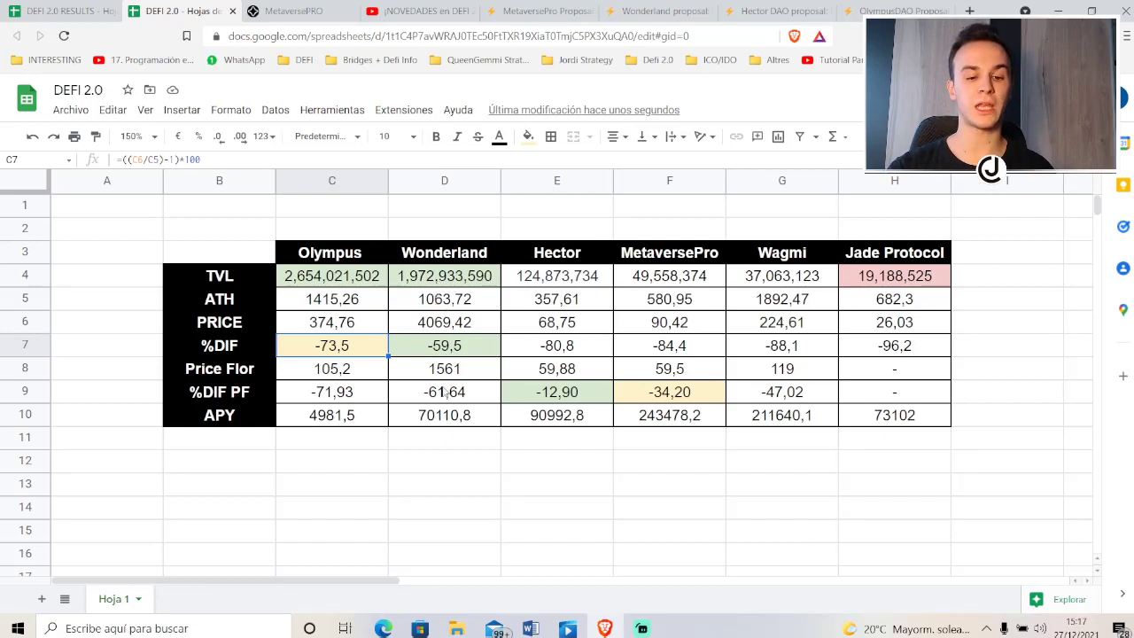
Fill the Wonderland APY cell with light green.
{"action": "left_click", "coordinate": [443, 425]}
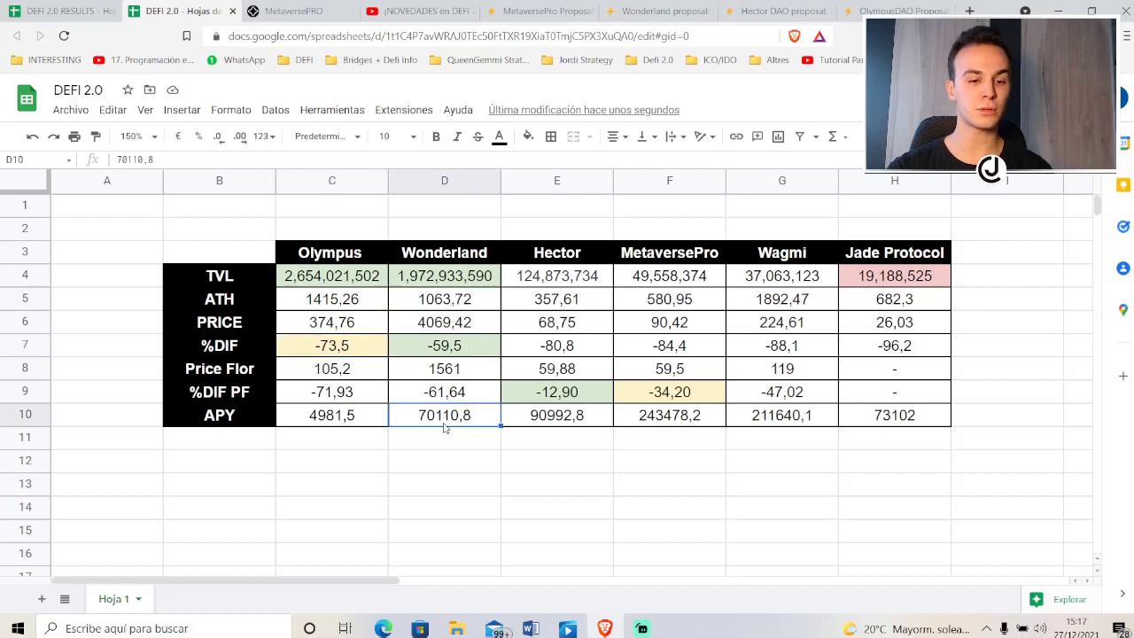
{"action": "left_click", "coordinate": [530, 137]}
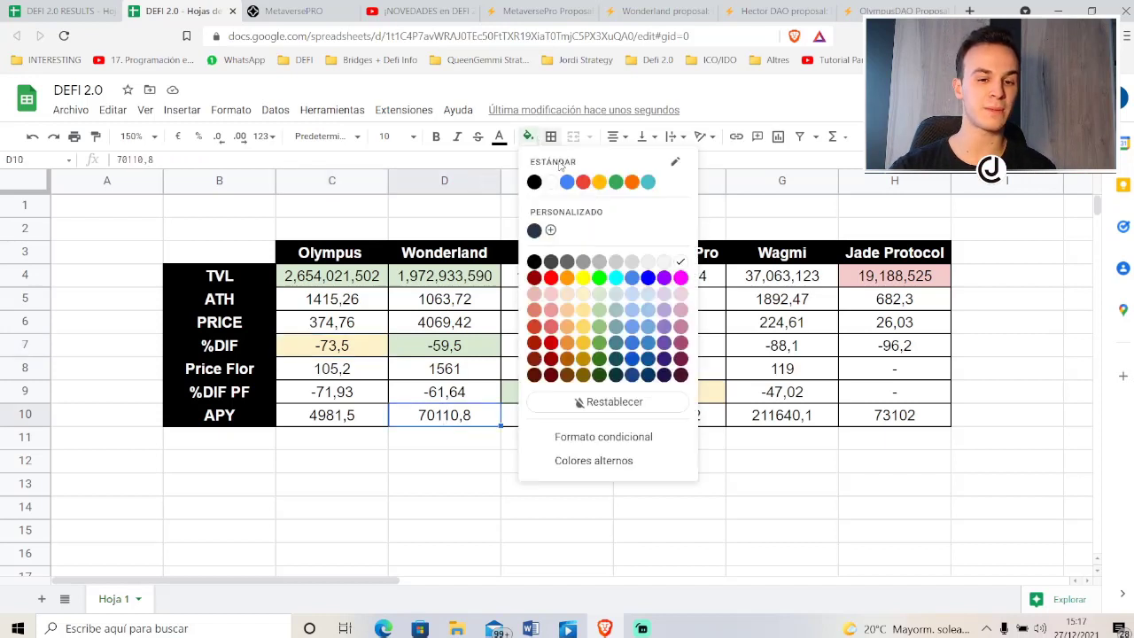
{"action": "left_click", "coordinate": [599, 293]}
{"action": "left_click", "coordinate": [535, 448]}
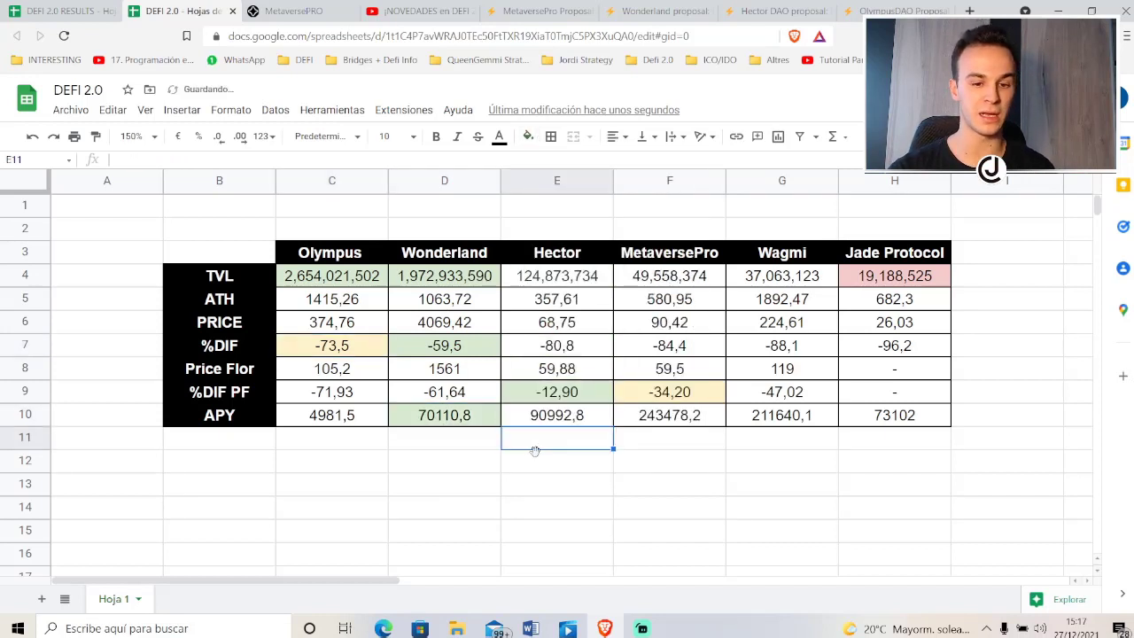
Fill the Hector APY cell with light yellow.
{"action": "left_click", "coordinate": [567, 416]}
{"action": "left_click", "coordinate": [528, 136]}
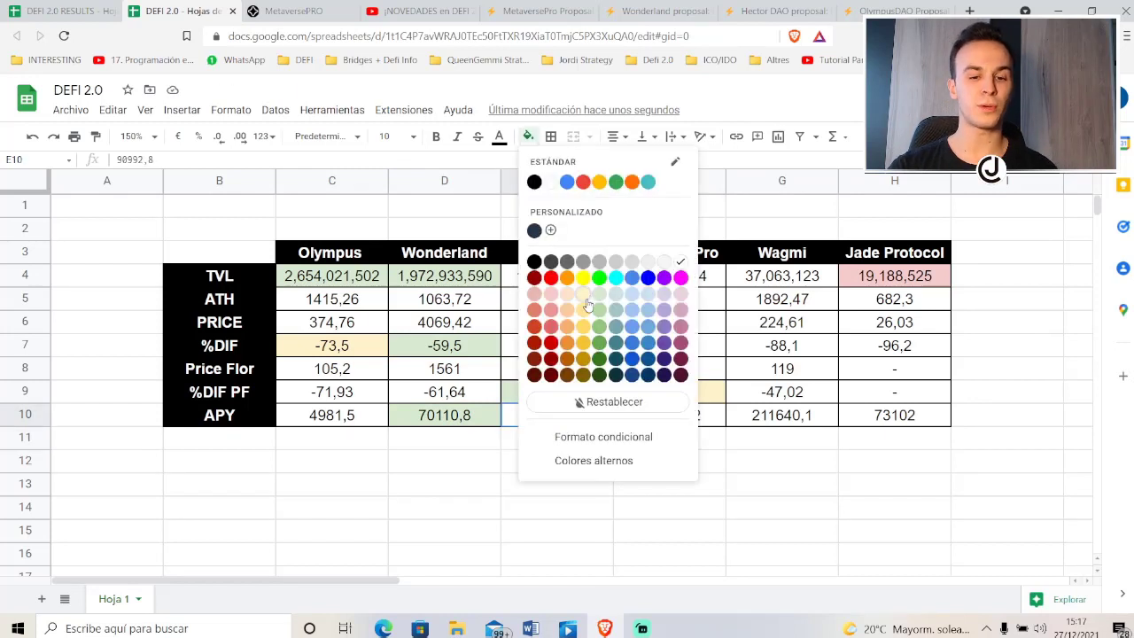
{"action": "left_click", "coordinate": [584, 296]}
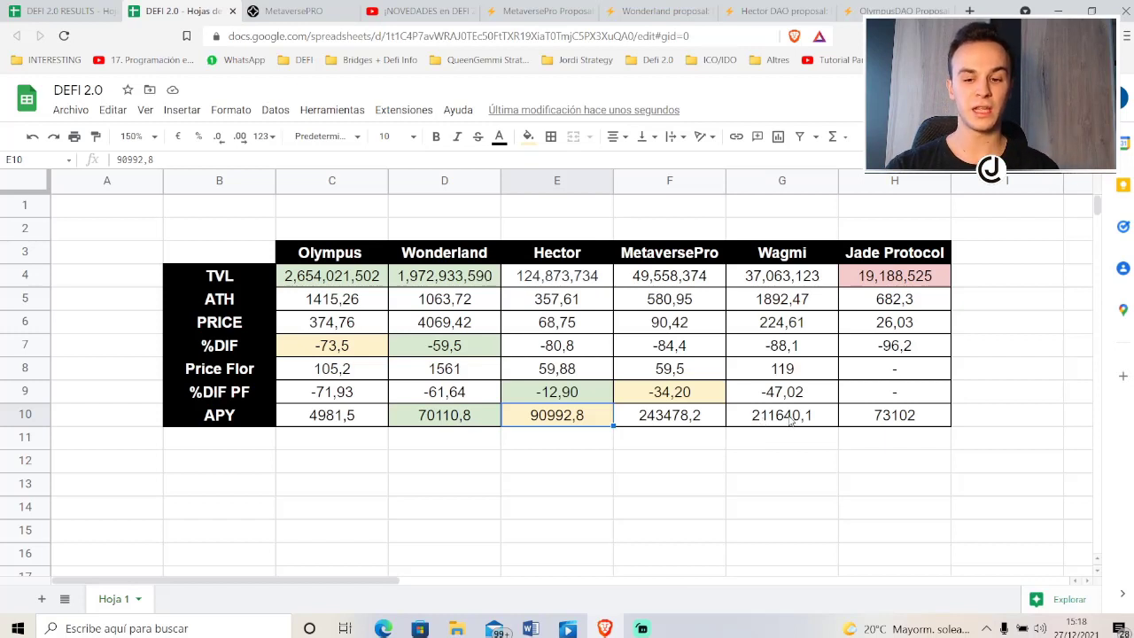
Fill all Jade Protocol values from TVL to APY (H4:H10) with light red.
{"action": "left_click", "coordinate": [882, 423]}
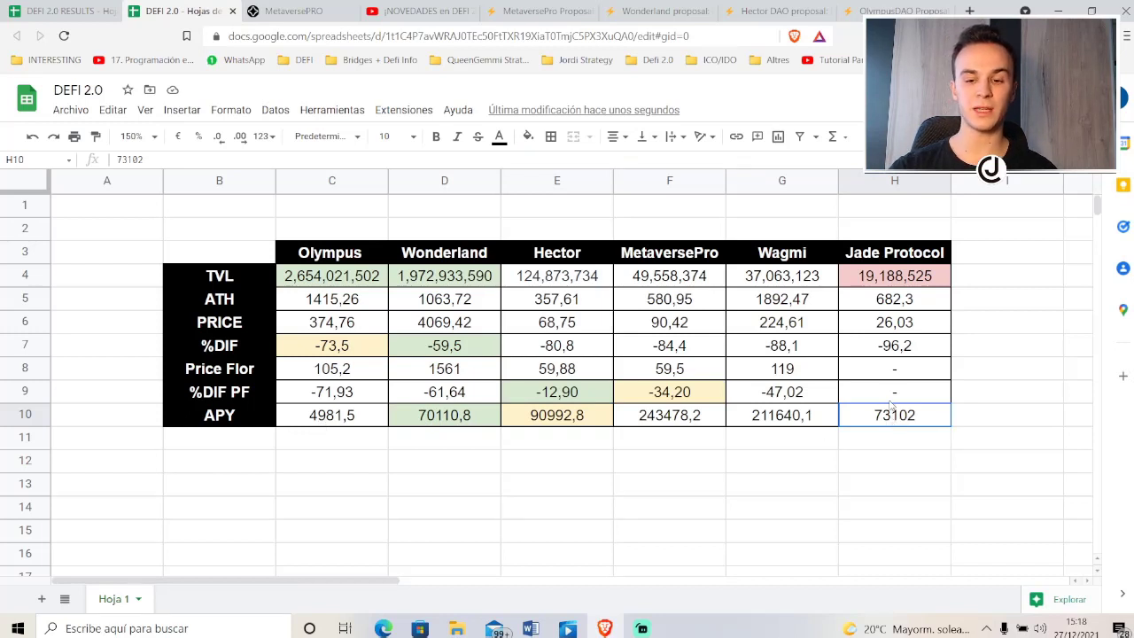
{"action": "mouse_move", "coordinate": [890, 405]}
{"action": "left_mouse_down"}
{"action": "mouse_move", "coordinate": [898, 254]}
{"action": "mouse_move", "coordinate": [883, 403]}
{"action": "left_mouse_up"}
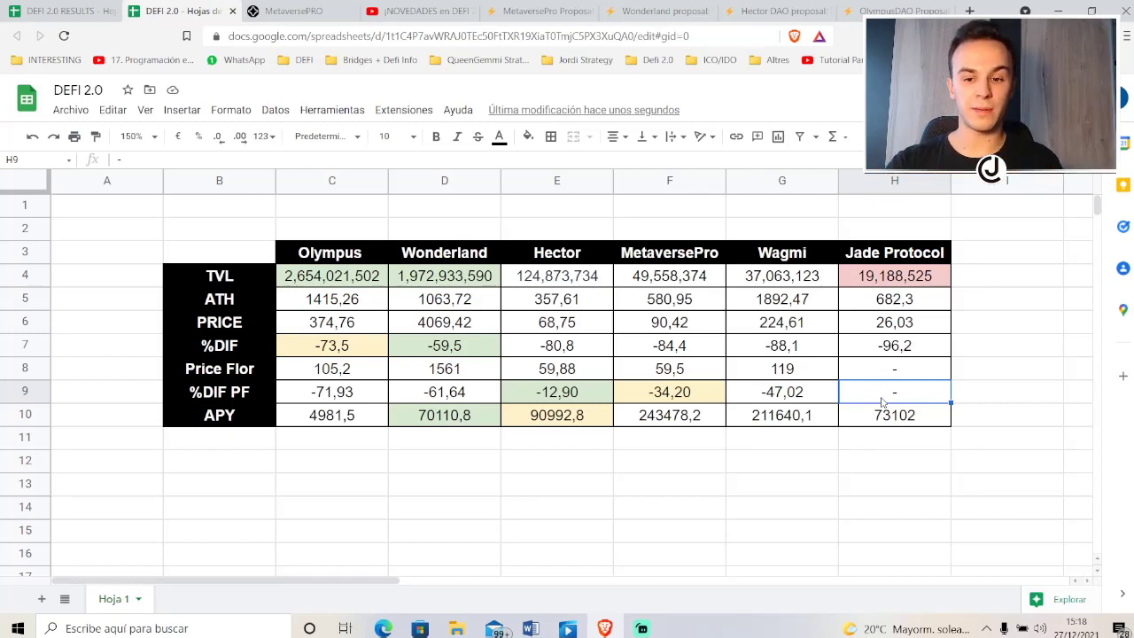
{"action": "left_click_drag", "start_coordinate": [925, 277], "coordinate": [922, 412]}
{"action": "left_click", "coordinate": [528, 136]}
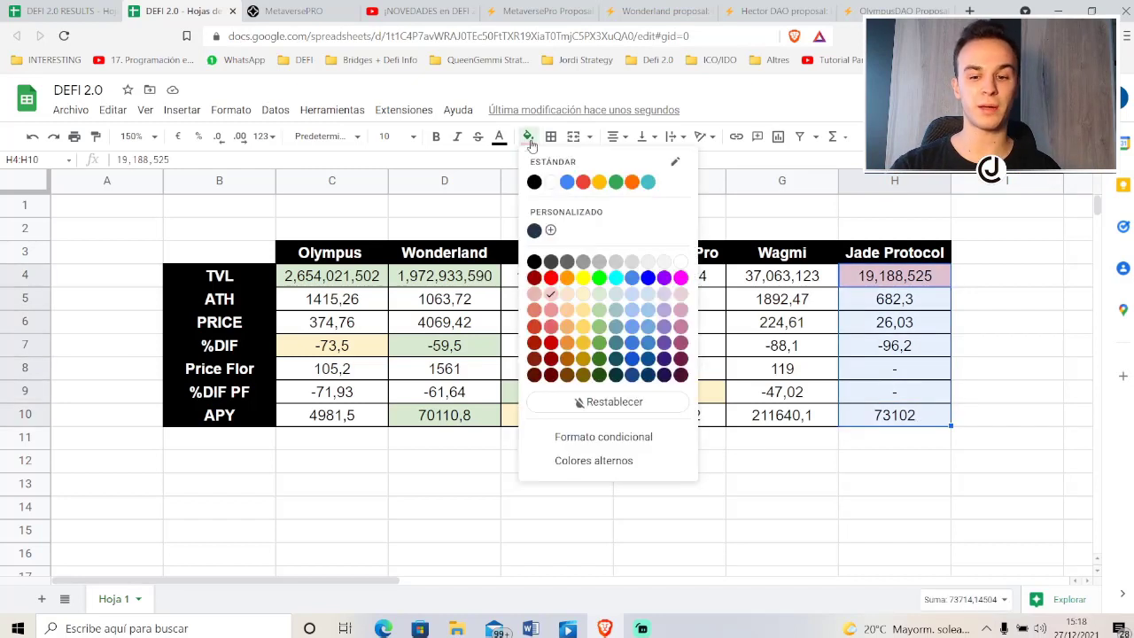
{"action": "left_click", "coordinate": [551, 294]}
{"action": "left_click", "coordinate": [932, 498]}
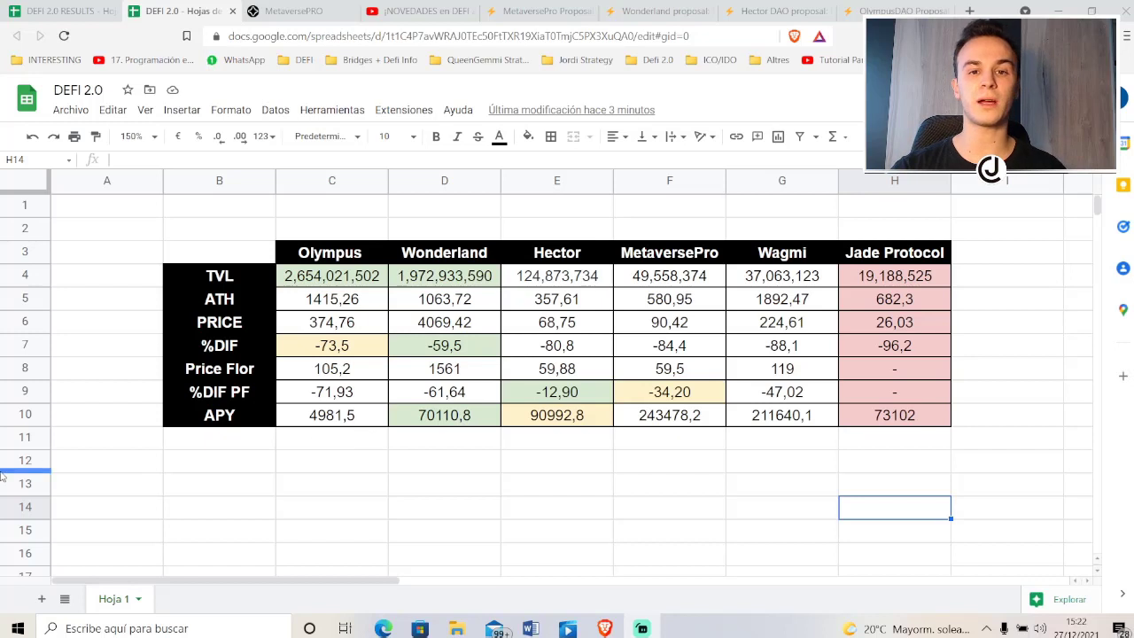
Examine Wonderland's TVL, and compare the full metric columns of MetaversePro, Wagmi and Jade Protocol.
{"action": "left_click", "coordinate": [470, 276]}
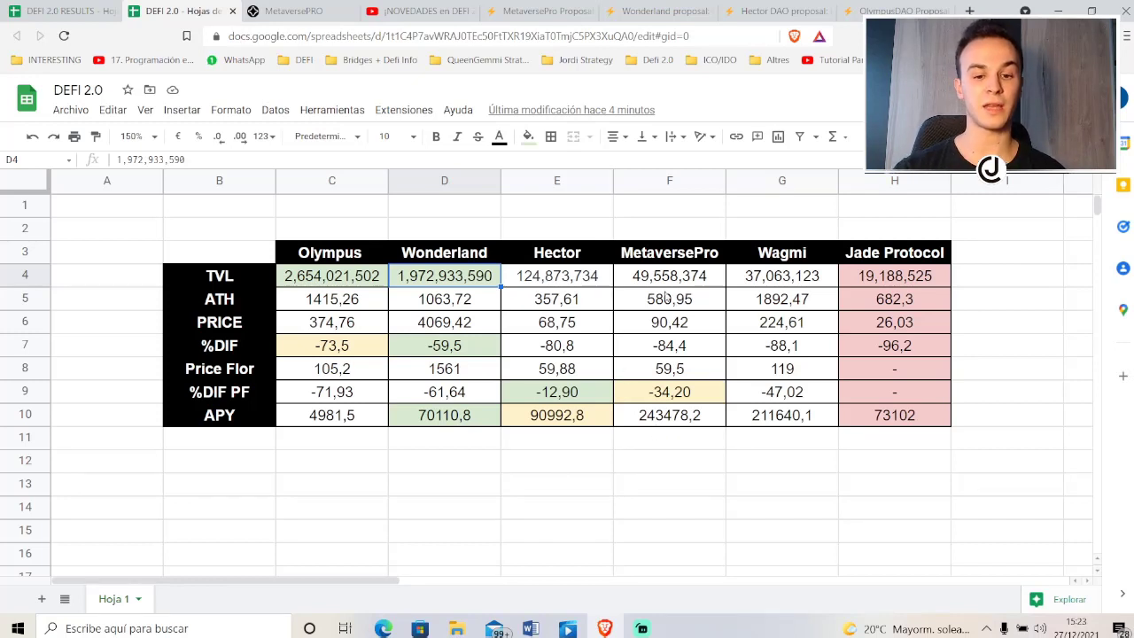
{"action": "left_click_drag", "start_coordinate": [684, 257], "coordinate": [672, 414]}
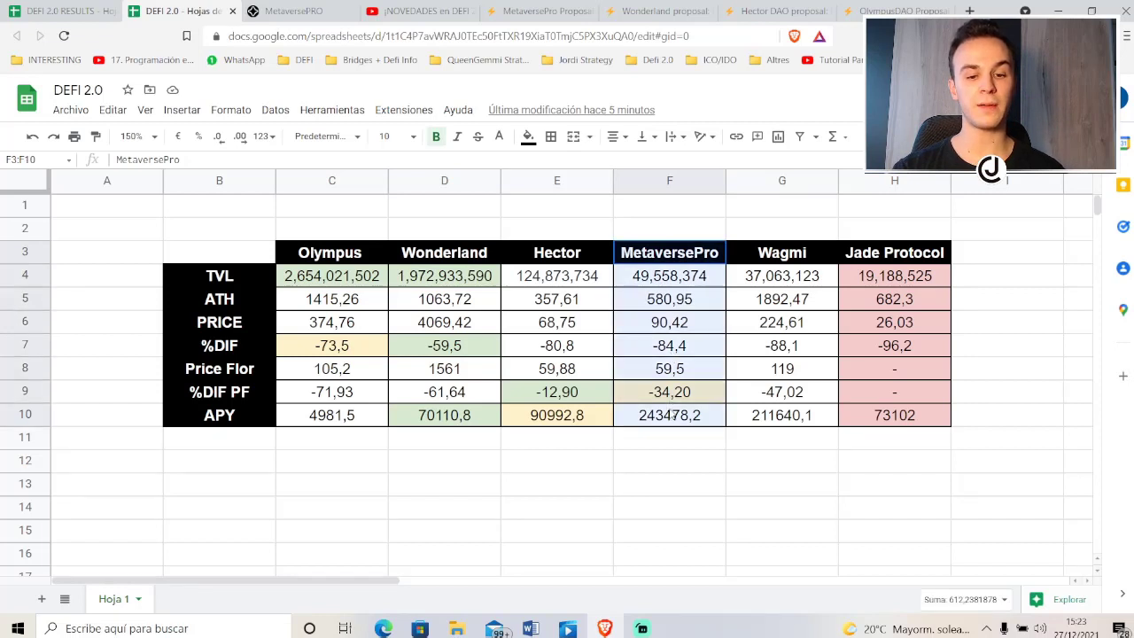
{"action": "left_click", "coordinate": [705, 458]}
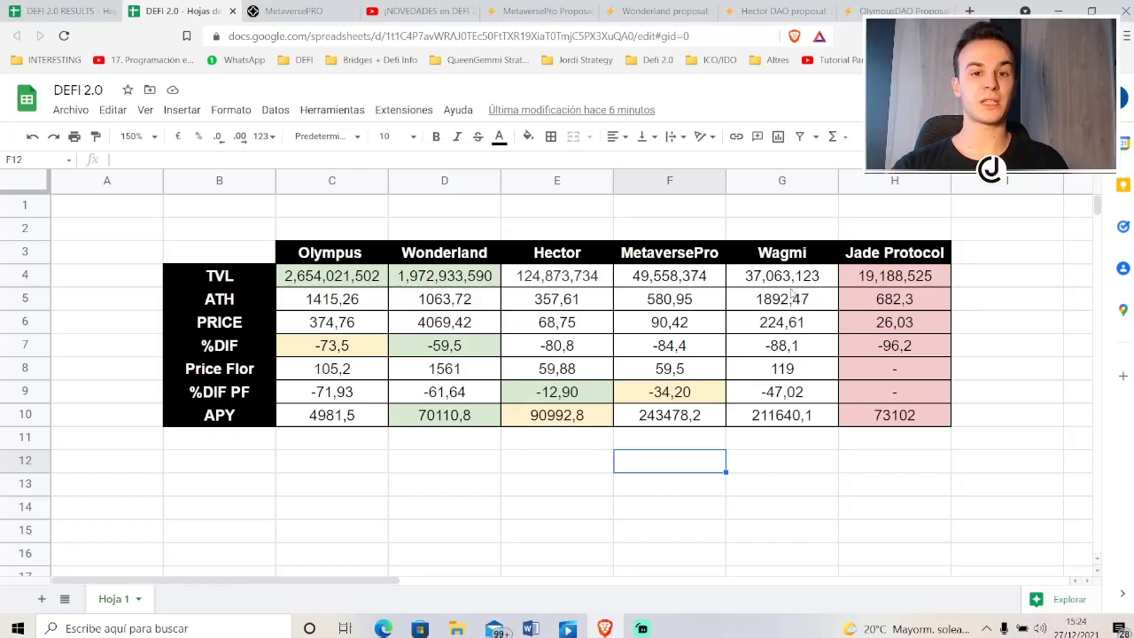
{"action": "left_click_drag", "start_coordinate": [794, 286], "coordinate": [784, 423]}
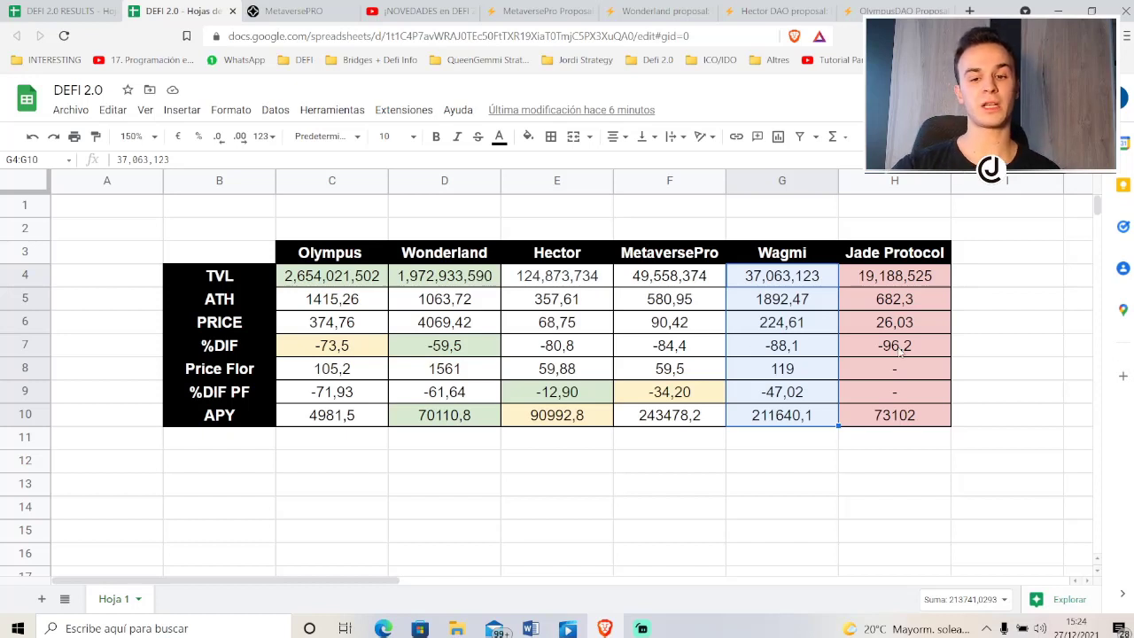
{"action": "left_click_drag", "start_coordinate": [893, 276], "coordinate": [895, 416]}
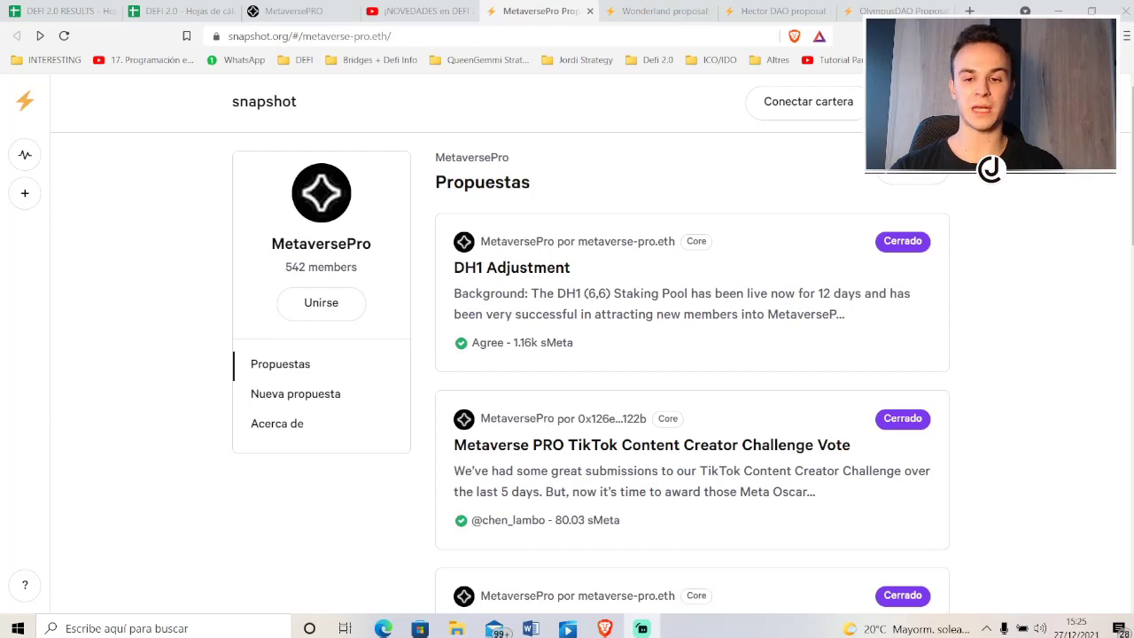
Open the DH1 Adjustment proposal in MetaversePro's Snapshot space.
{"action": "left_click", "coordinate": [587, 333]}
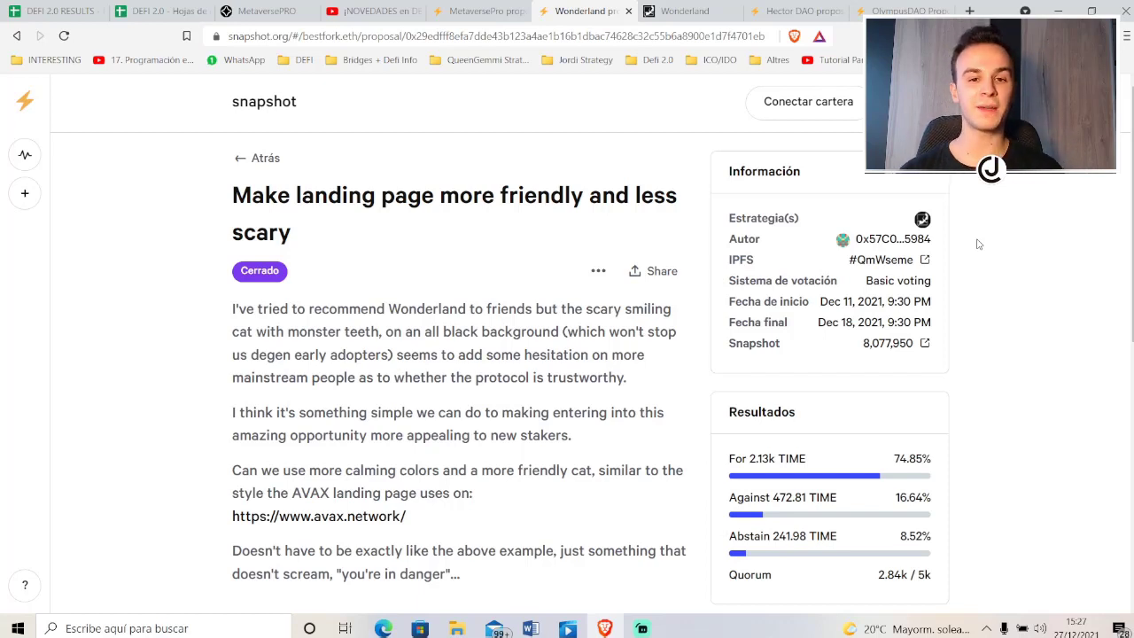
View the Wonderland homepage, including its cat artwork and its staking, treasury and APY figures.
{"action": "left_click", "coordinate": [696, 10]}
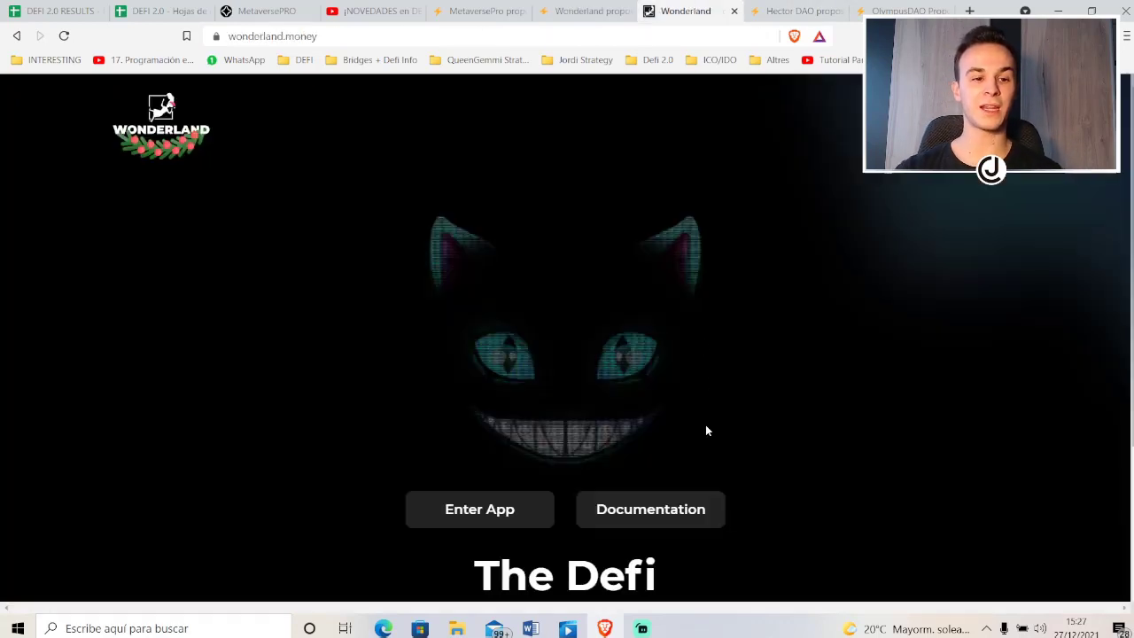
{"action": "scroll", "coordinate": [706, 430], "scroll_direction": "down", "scroll_amount": 2}
{"action": "scroll", "coordinate": [706, 430], "scroll_direction": "up", "scroll_amount": 2}
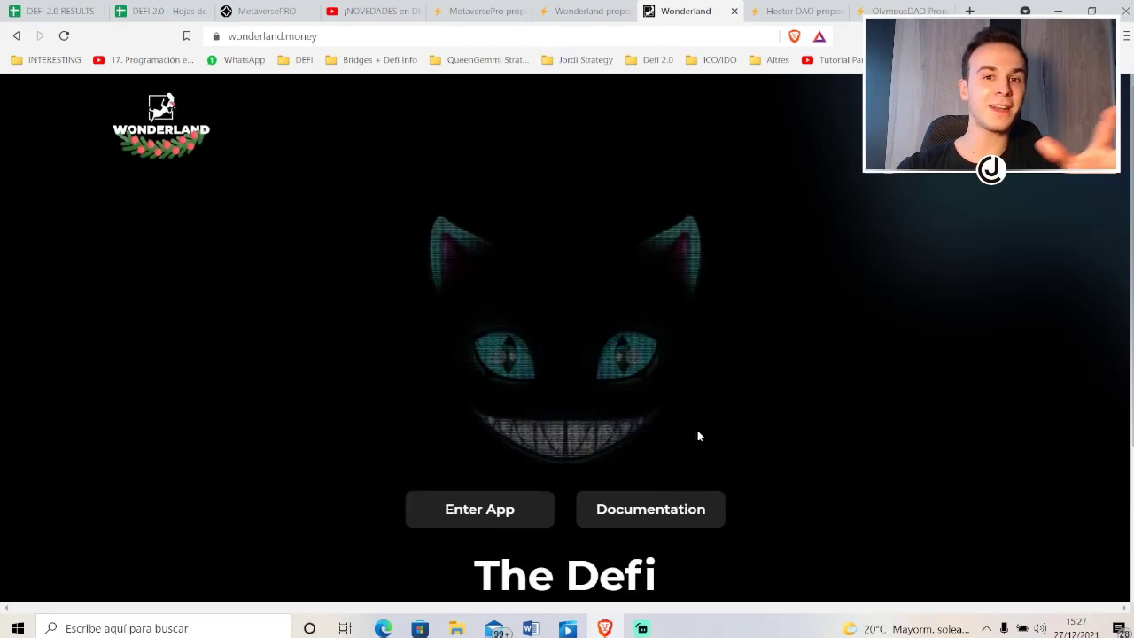
{"action": "scroll", "coordinate": [697, 430], "scroll_direction": "down", "scroll_amount": 2}
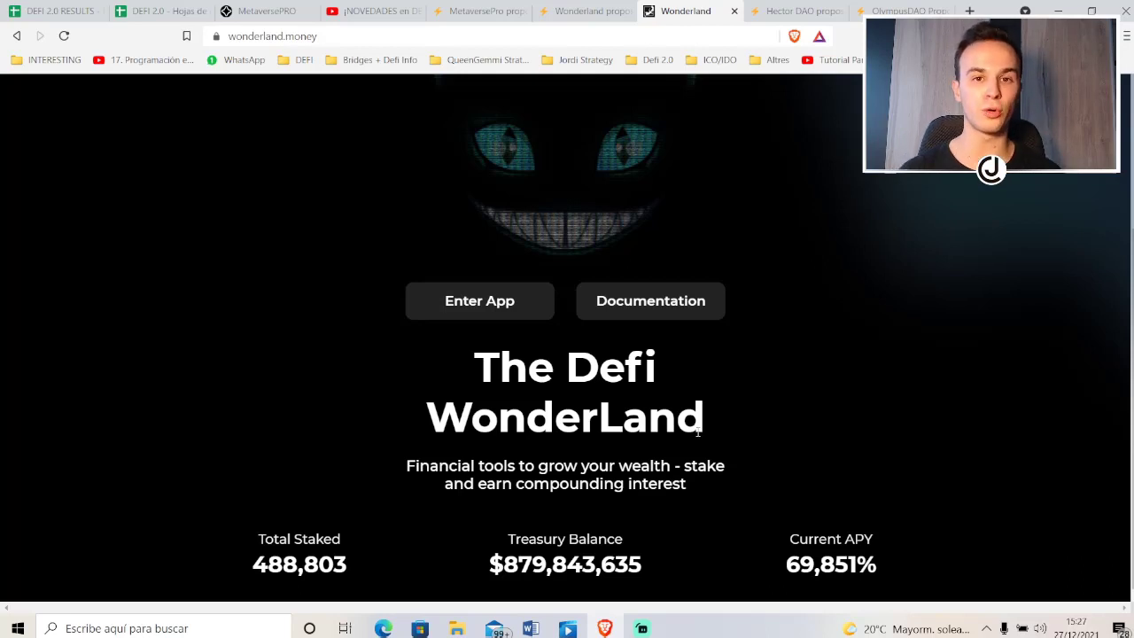
Switch to the Hector DAO proposal HCF-001 - Charity Picks.
{"action": "key", "text": "ctrl+Tab"}
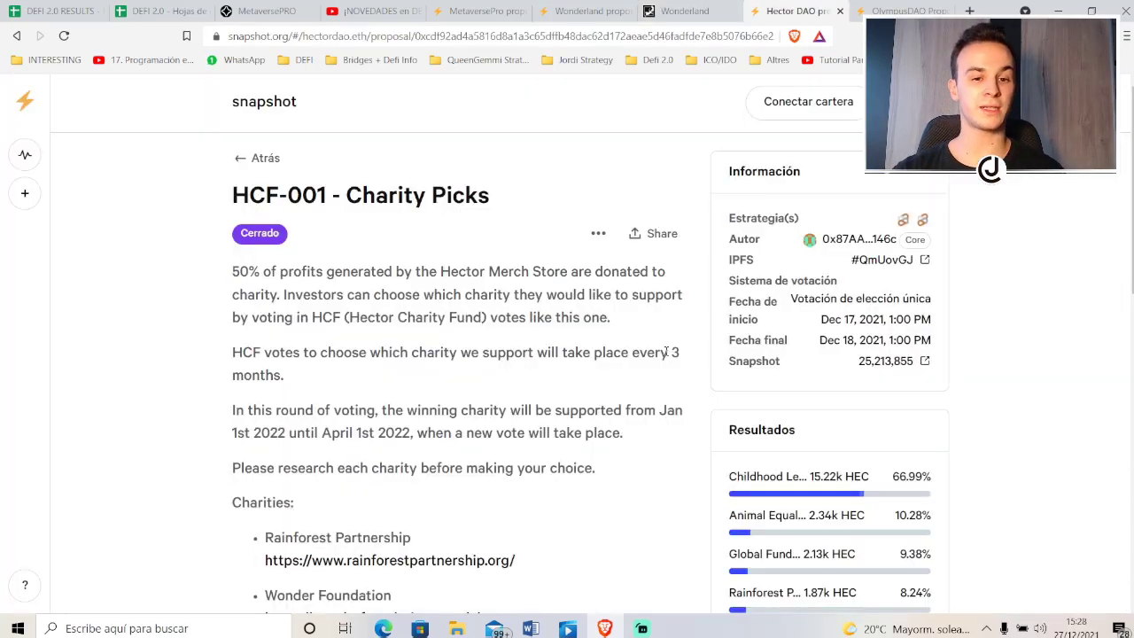